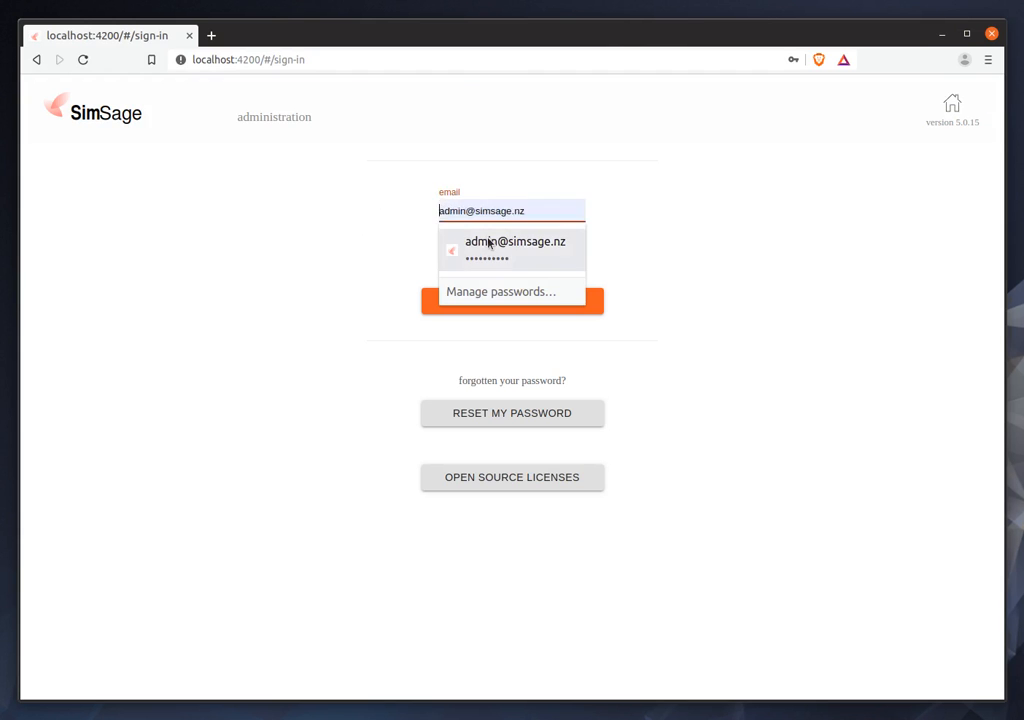
Sign in to the administration site with the saved administrator email and password.
left_click(487, 240)
left_click(500, 302)
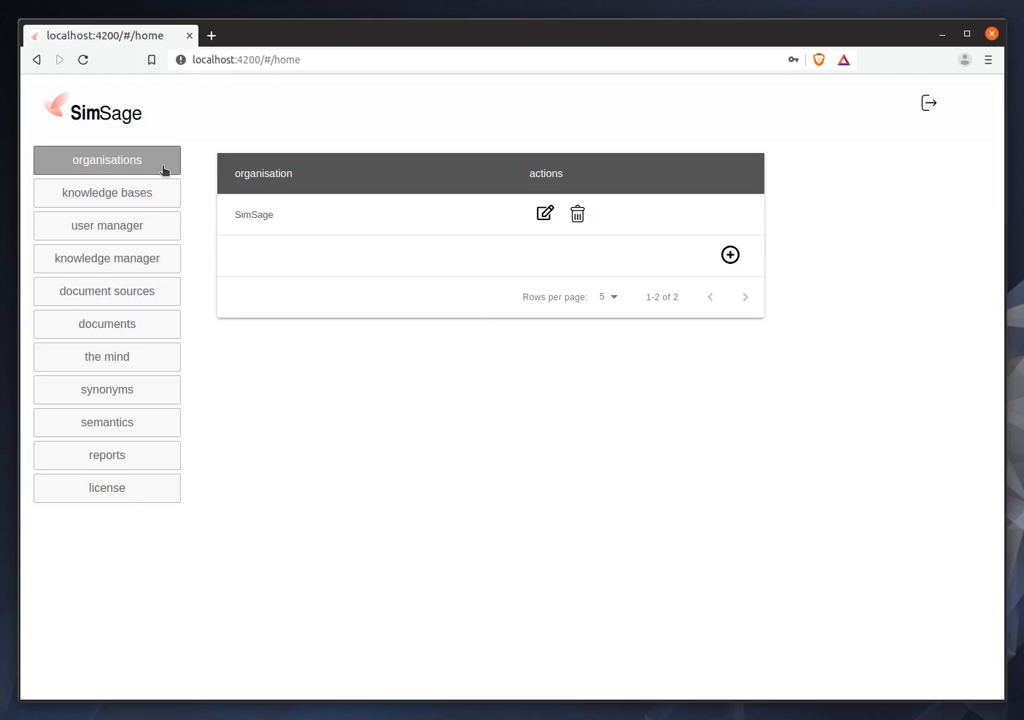
Add a new organisation named "test organisation" and save it.
left_click(730, 255)
type("test organisation")
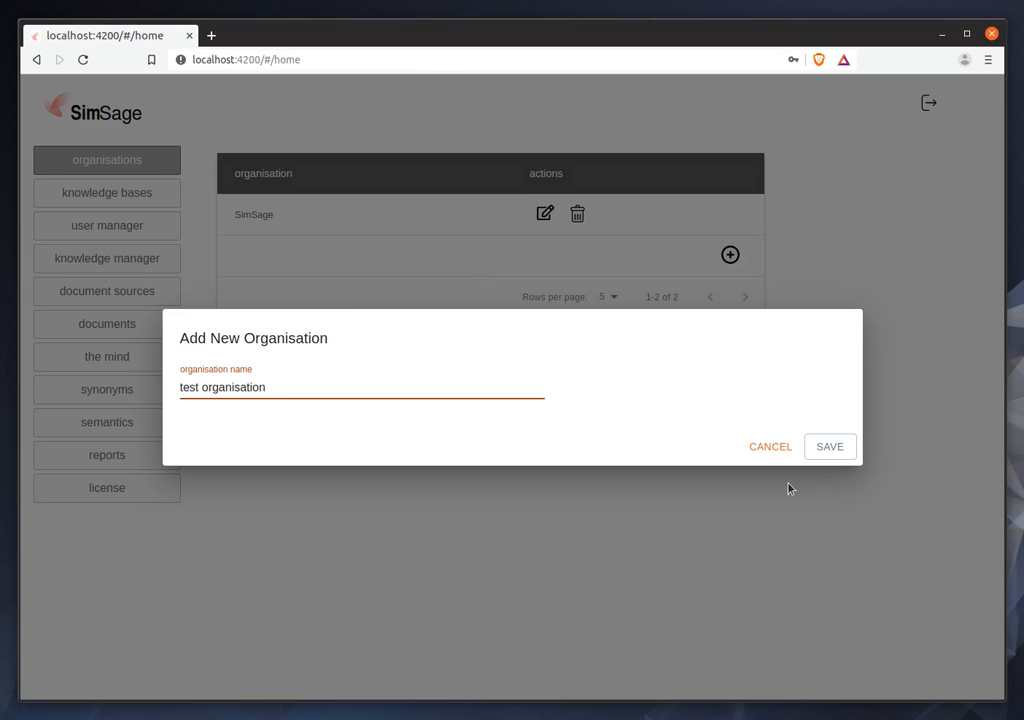
left_click(819, 450)
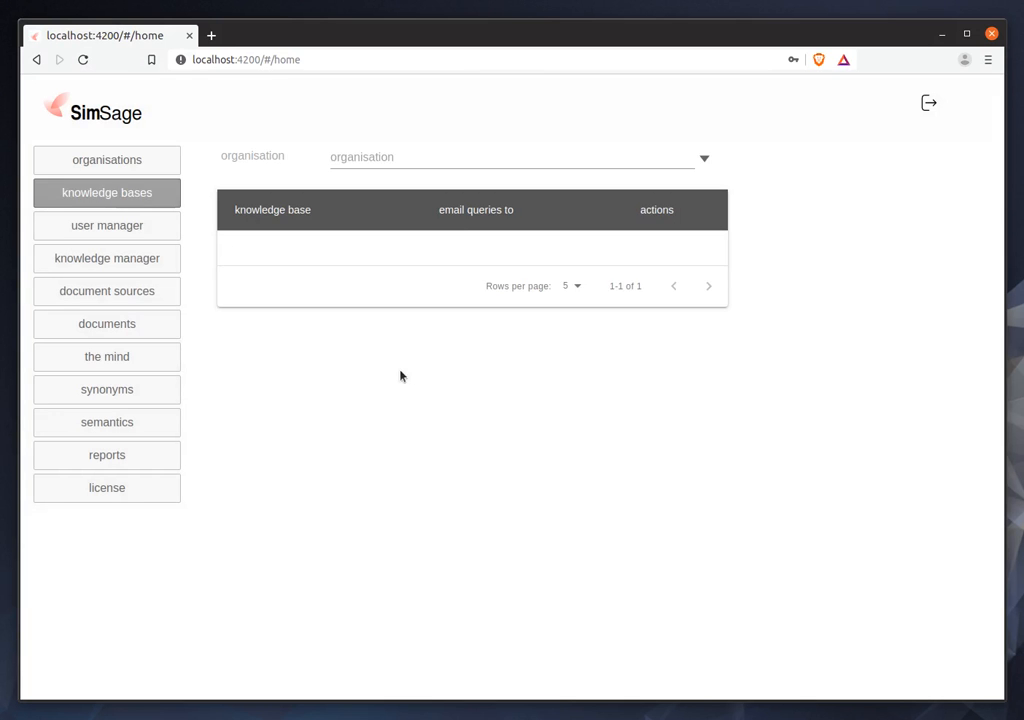
Start a new knowledge base for test organisation and name it "knowledge base 1".
left_click(462, 157)
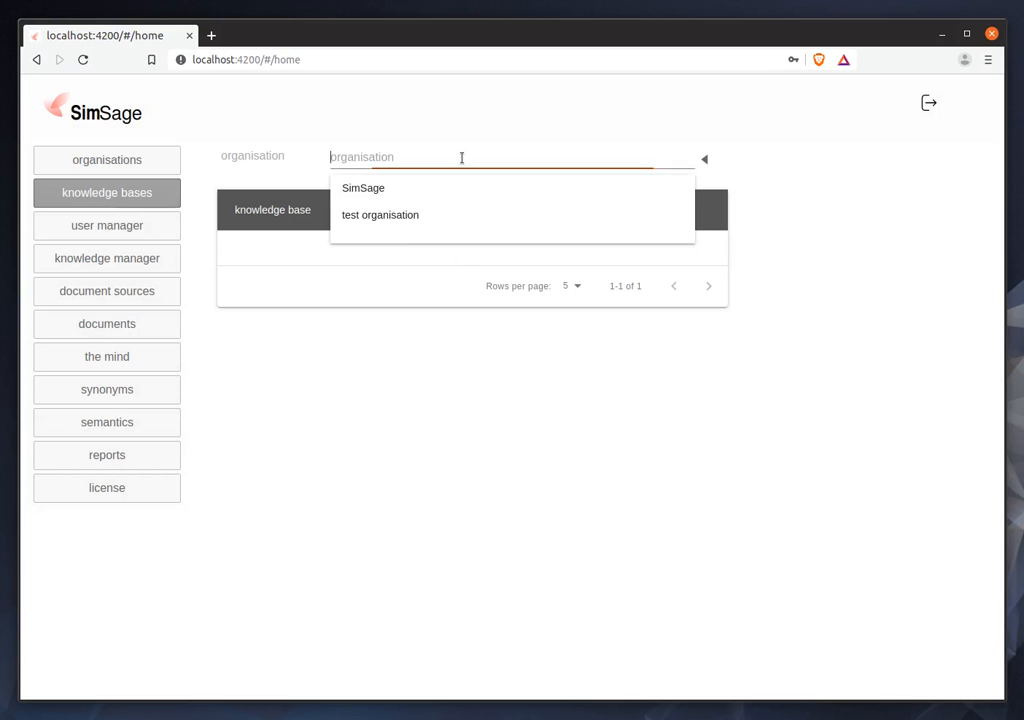
left_click(413, 222)
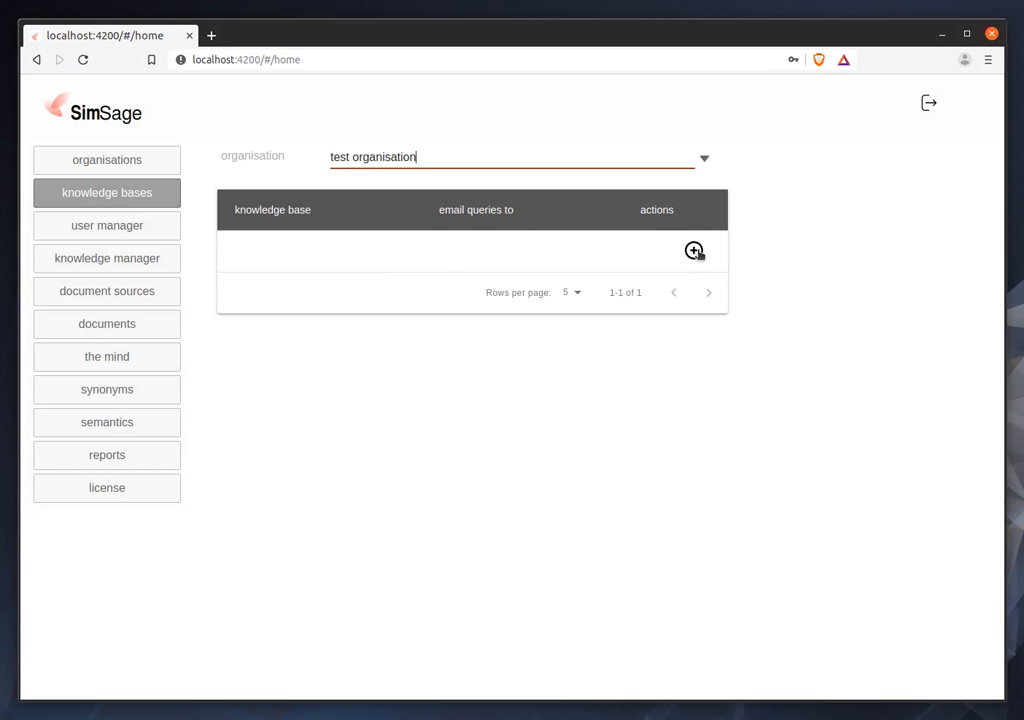
left_click(694, 251)
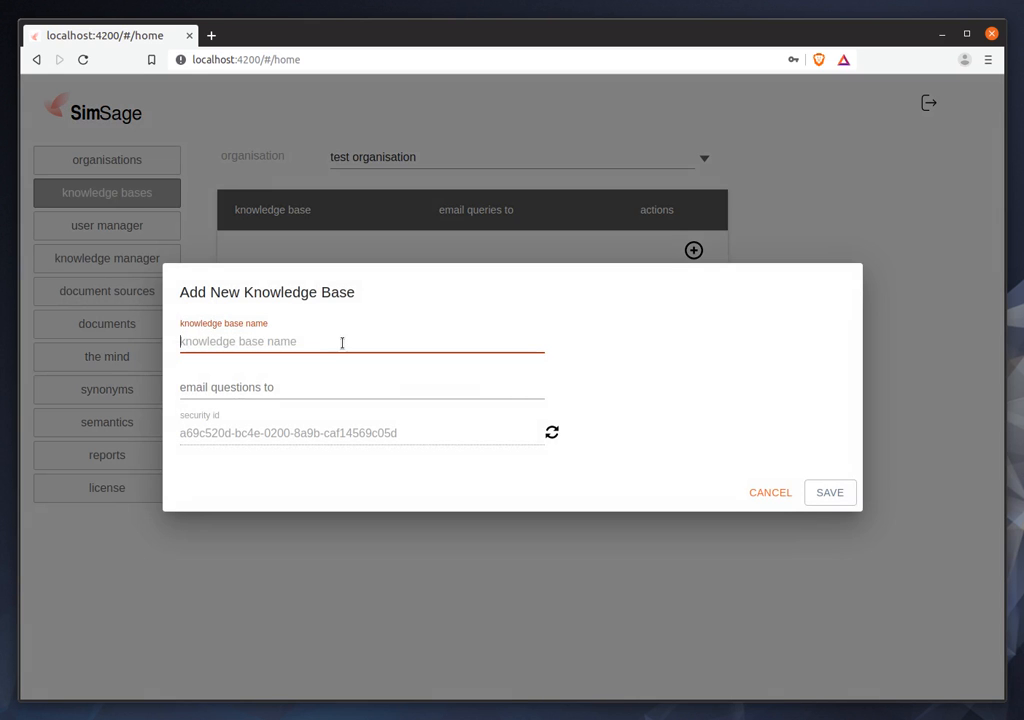
type("knolwe")
type("dge")
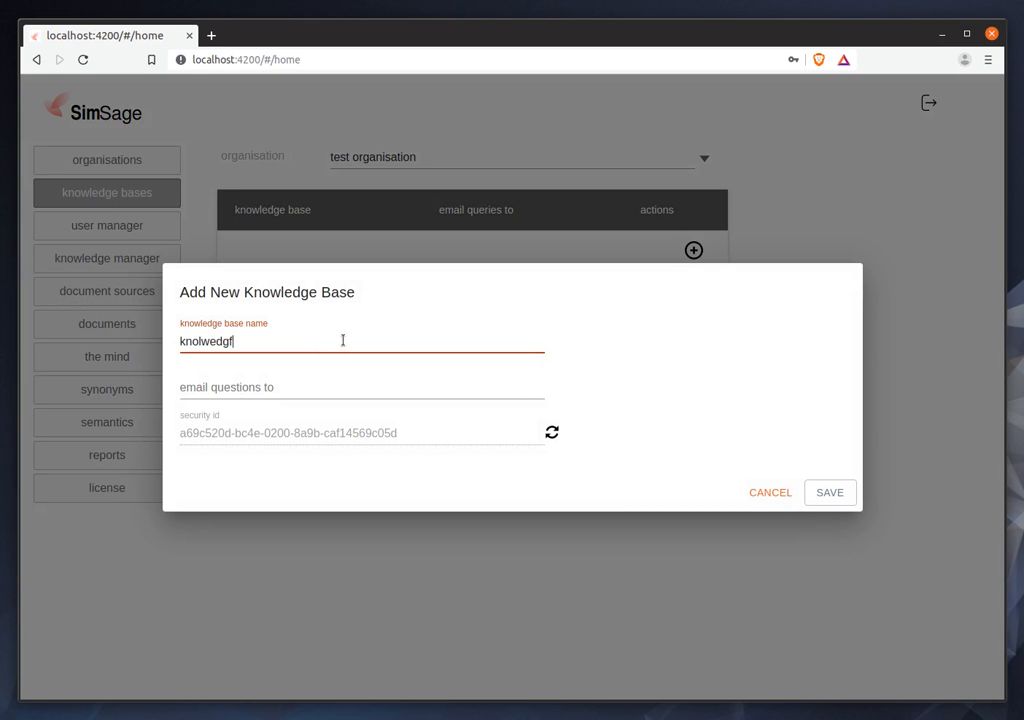
key("BackSpace")
key("BackSpace")
key("BackSpace")
key("BackSpace")
key("BackSpace")
key("BackSpace")
type("wl;ed")
key("BackSpace")
key("BackSpace")
key("BackSpace")
type("edge base 1")
key("Tab")
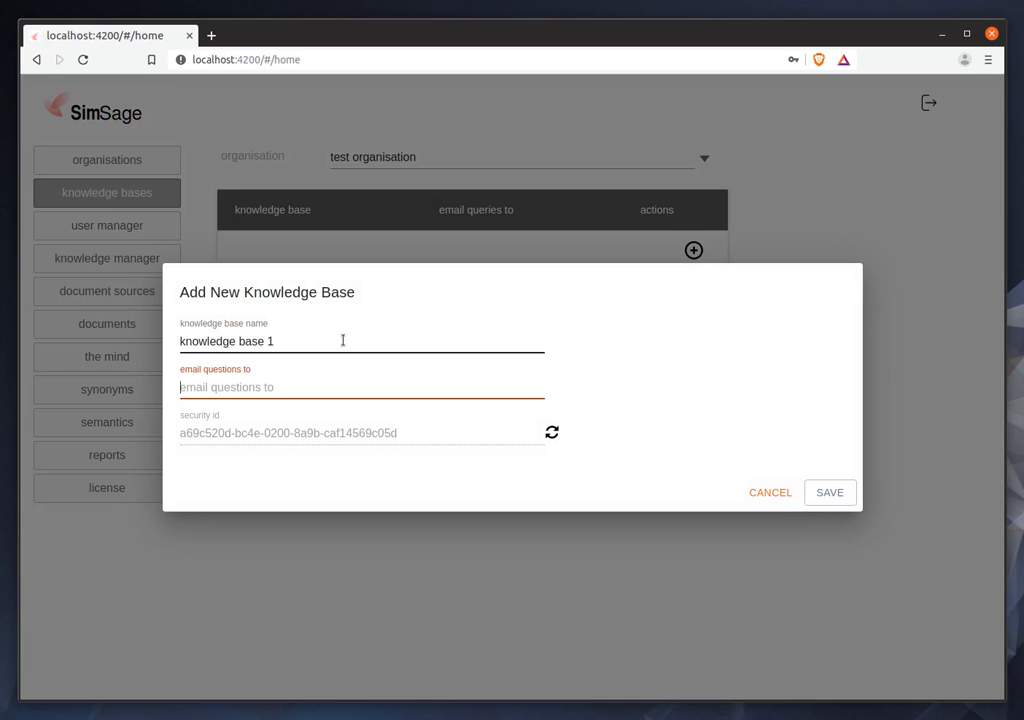
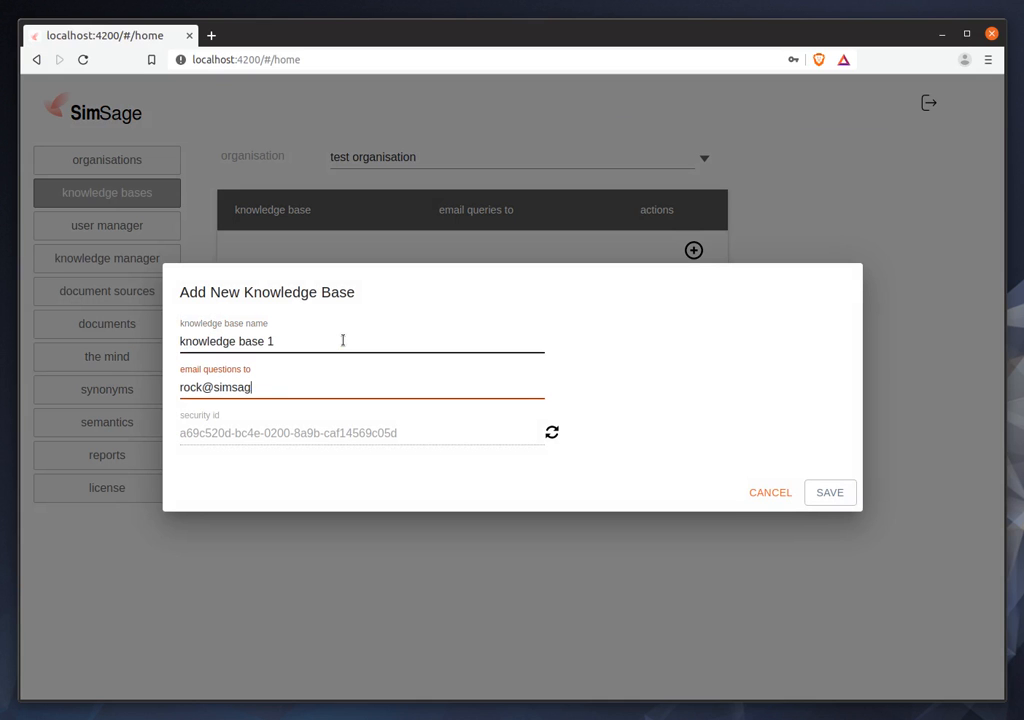
Fill in the email address that receives questions and save the new knowledge base.
left_click(820, 493)
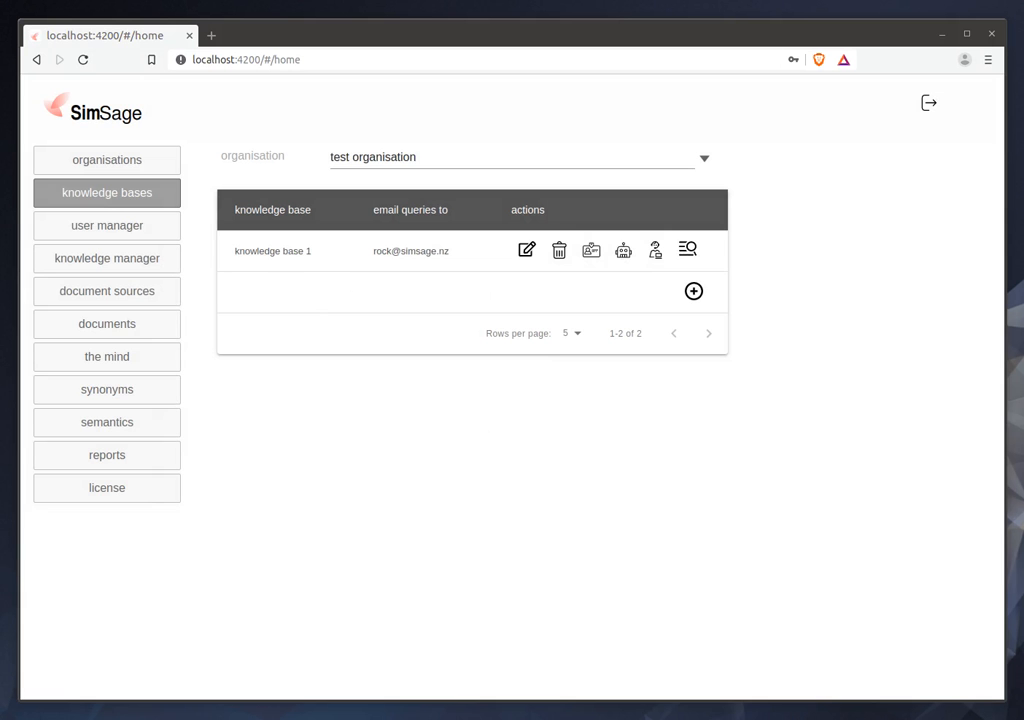
left_click_drag(327, 719, 341, 220)
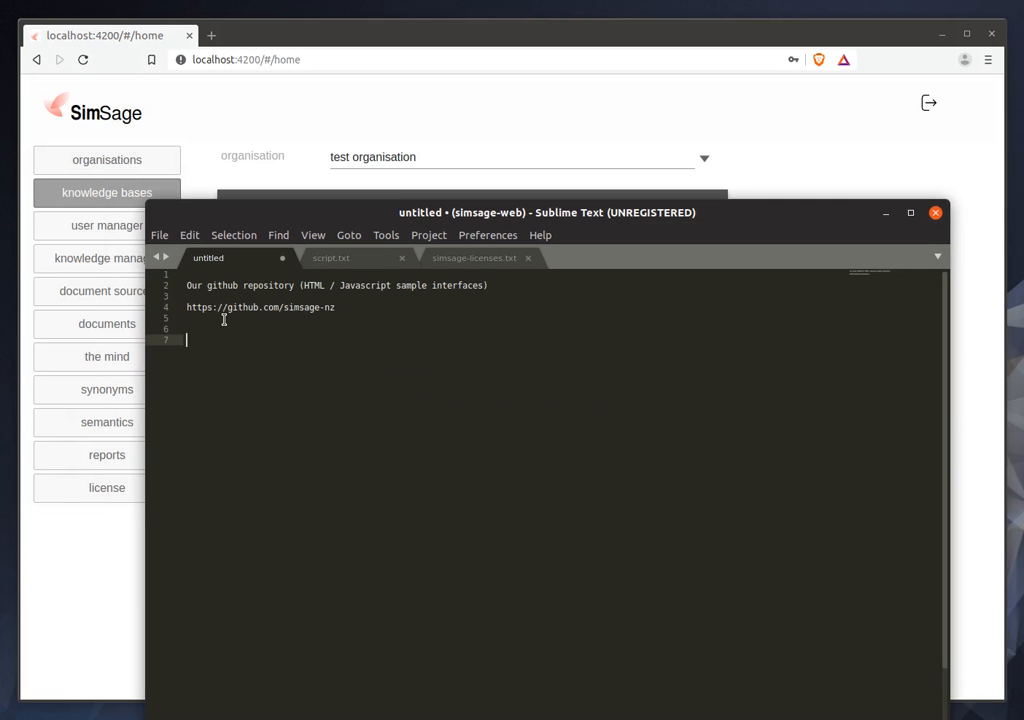
triple_click(175, 305)
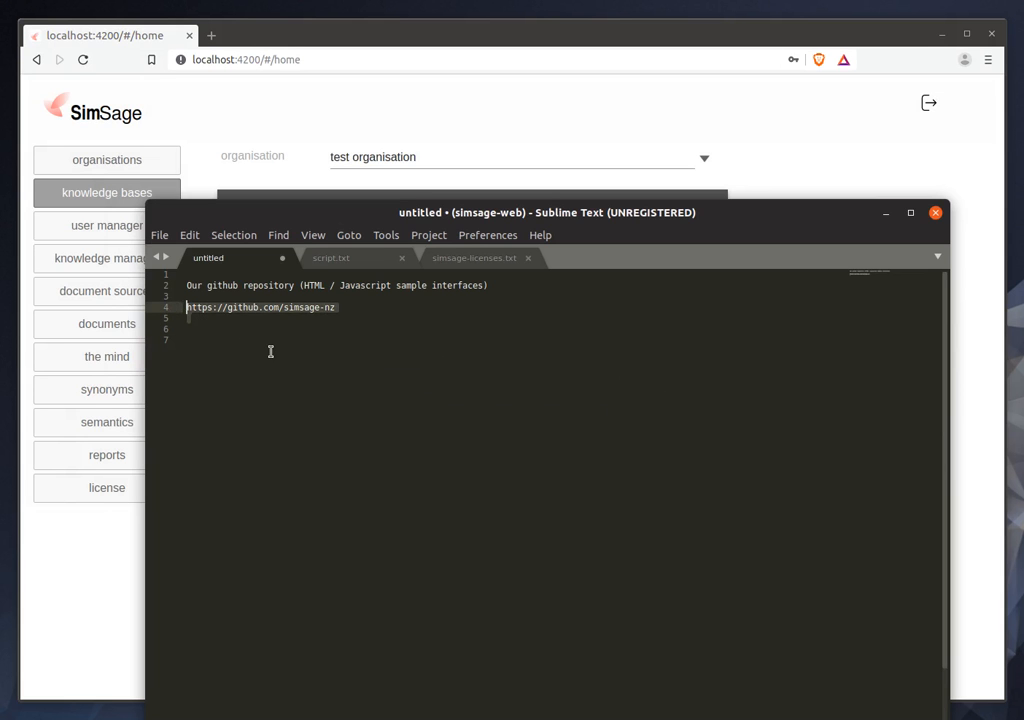
left_click(885, 213)
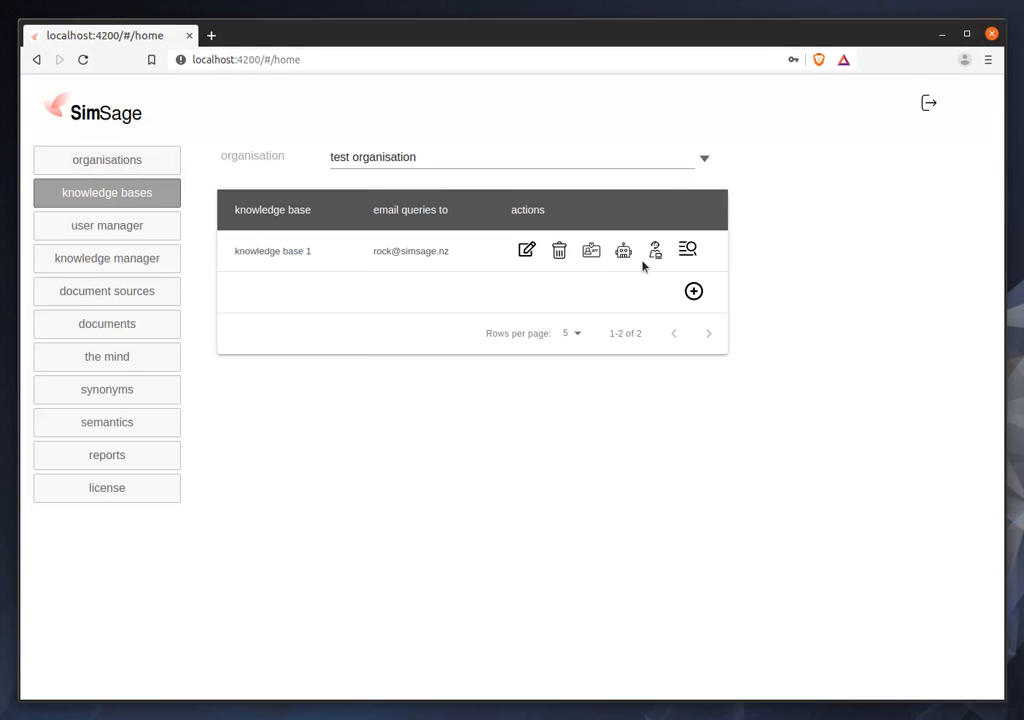
View the ids of knowledge base 1, and open its search interface zip download without saving the file.
left_click(591, 250)
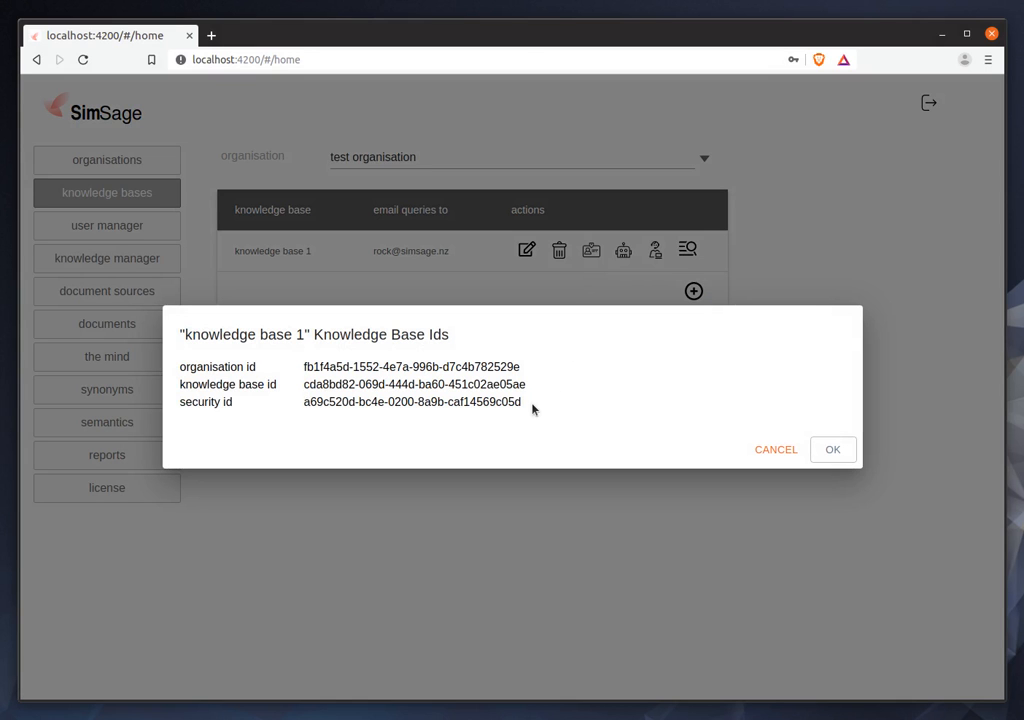
left_click(775, 451)
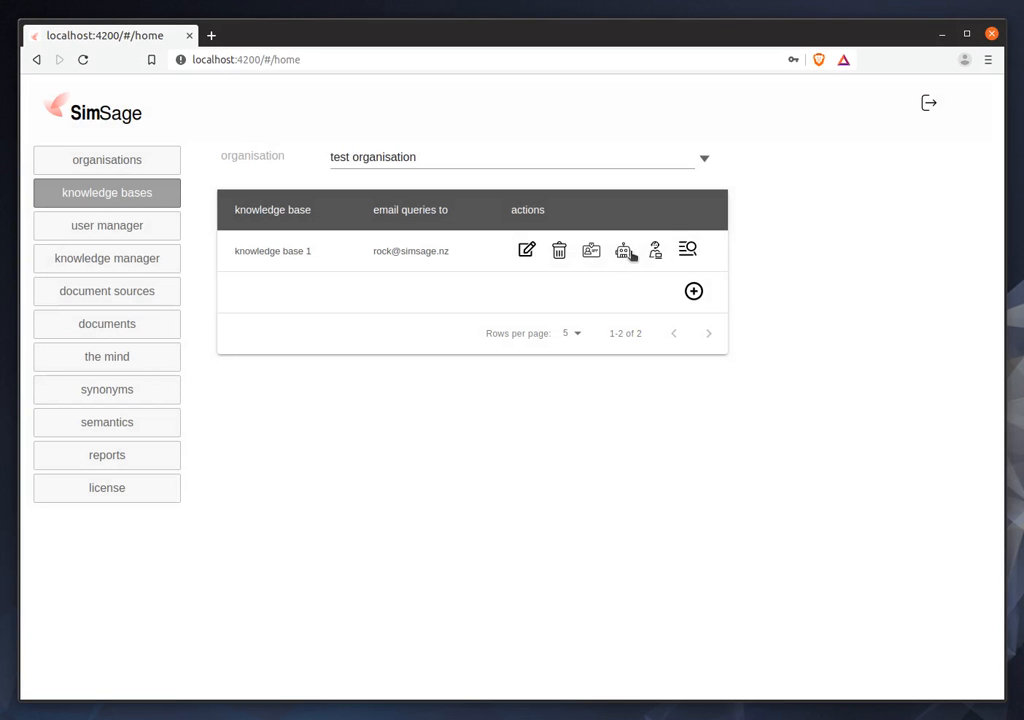
left_click(688, 250)
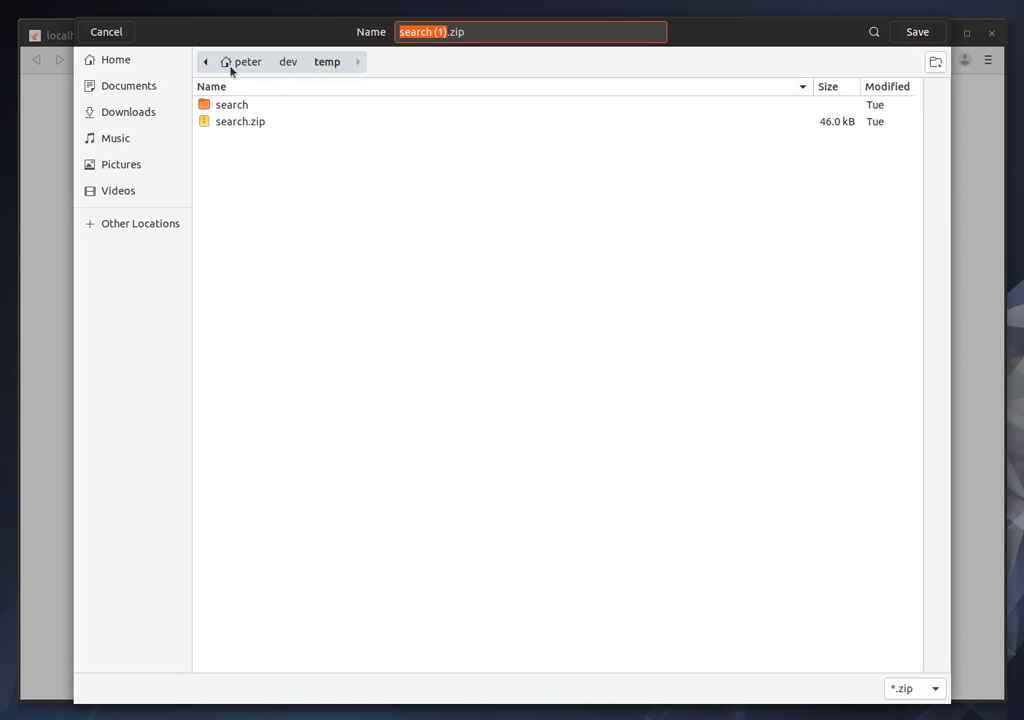
left_click(95, 32)
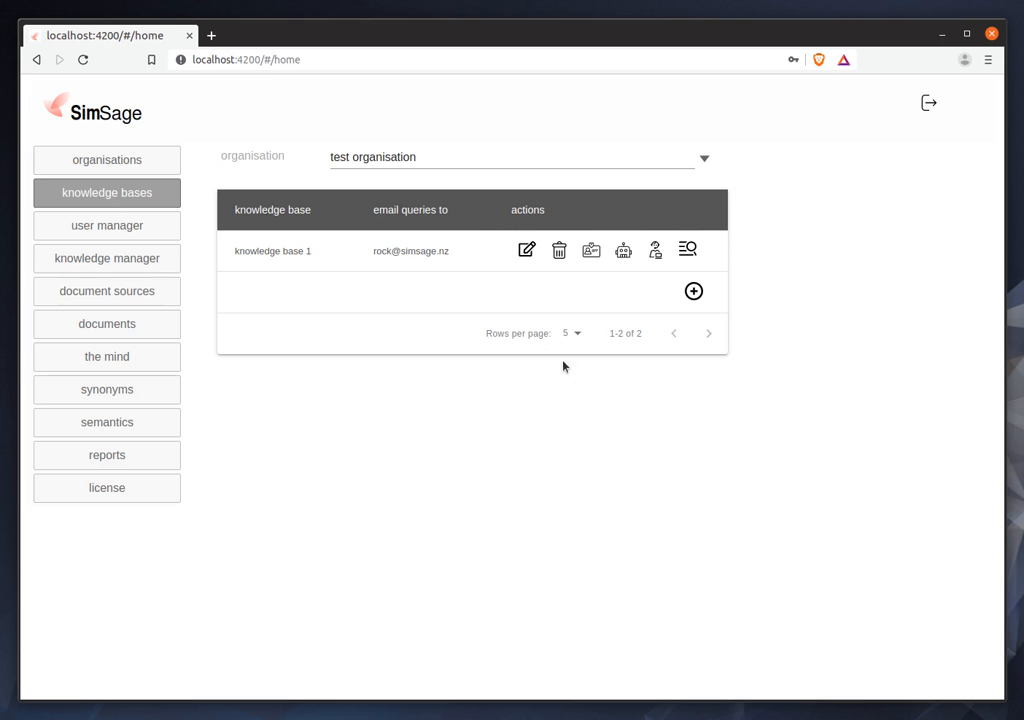
Start a new user for test organisation and fill in the email, first name, surname and account password.
left_click(127, 227)
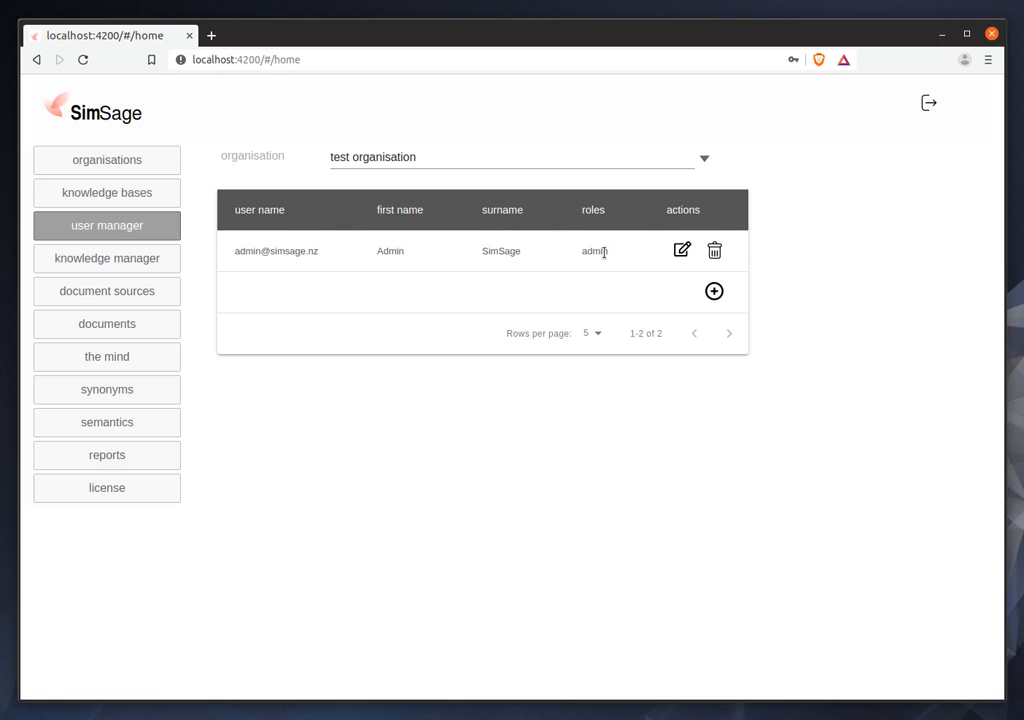
left_click(714, 291)
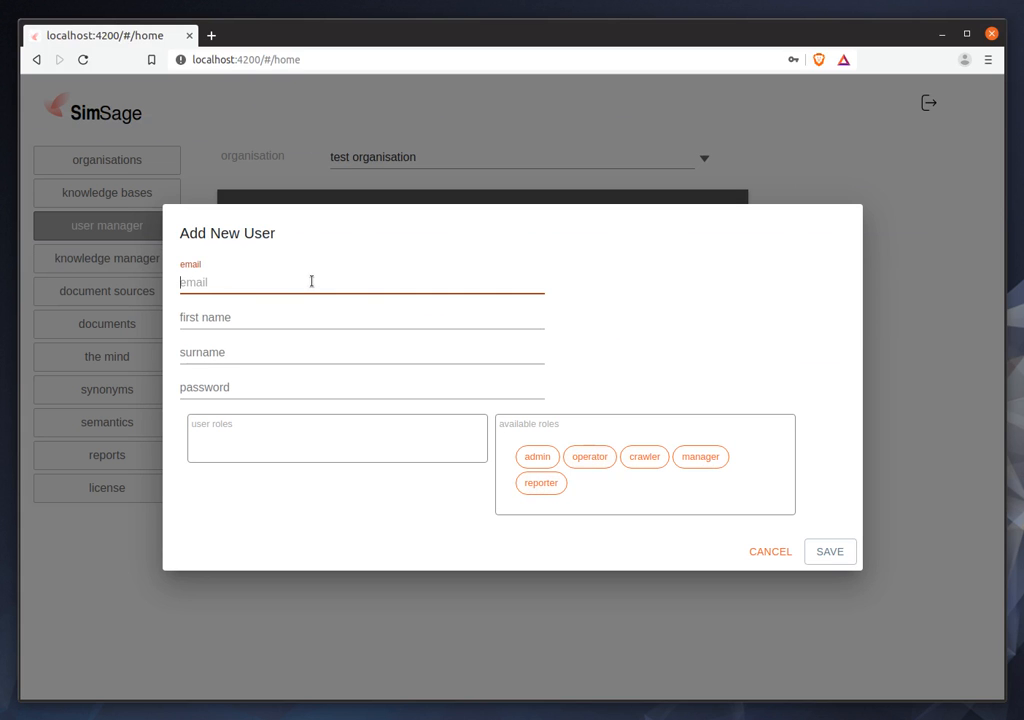
type("operator@test.com")
key("Tab")
type("Operator")
key("Tab")
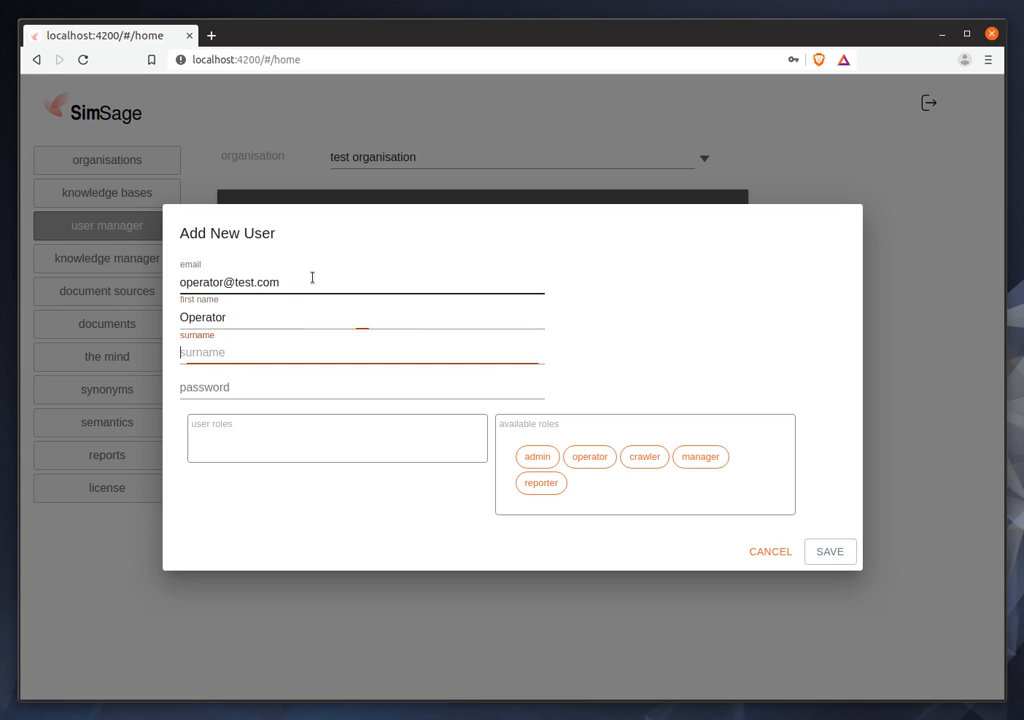
type("SimSage")
key("Tab")
type("password1")
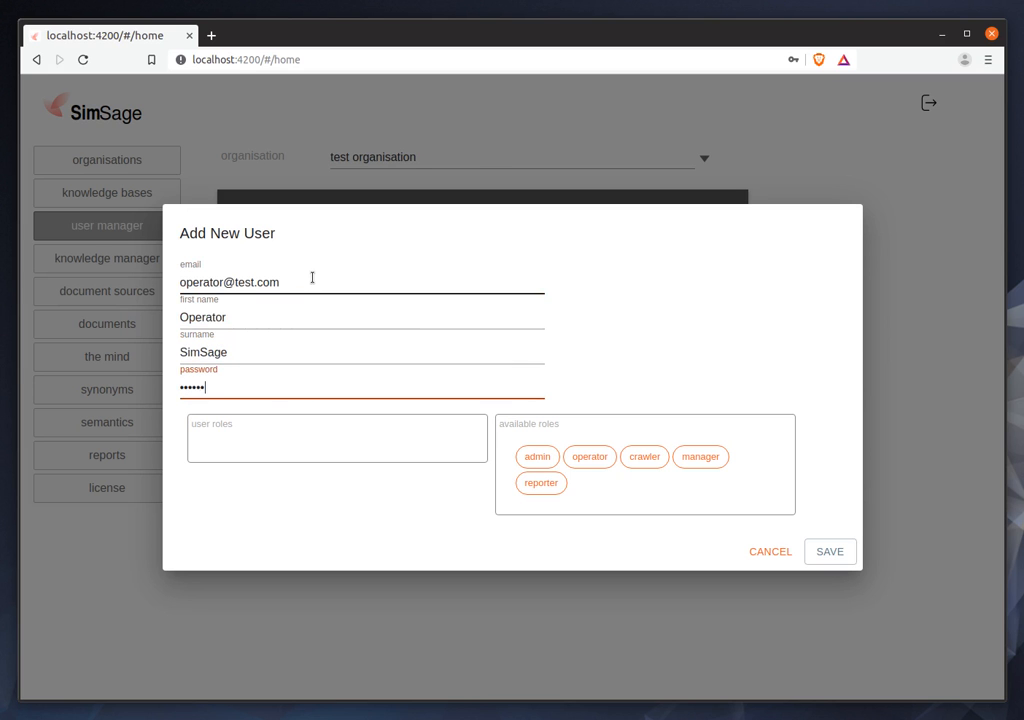
Give the new user the operator role with knowledge base 1, save the user, and decline storing the password in the browser.
left_click(598, 460)
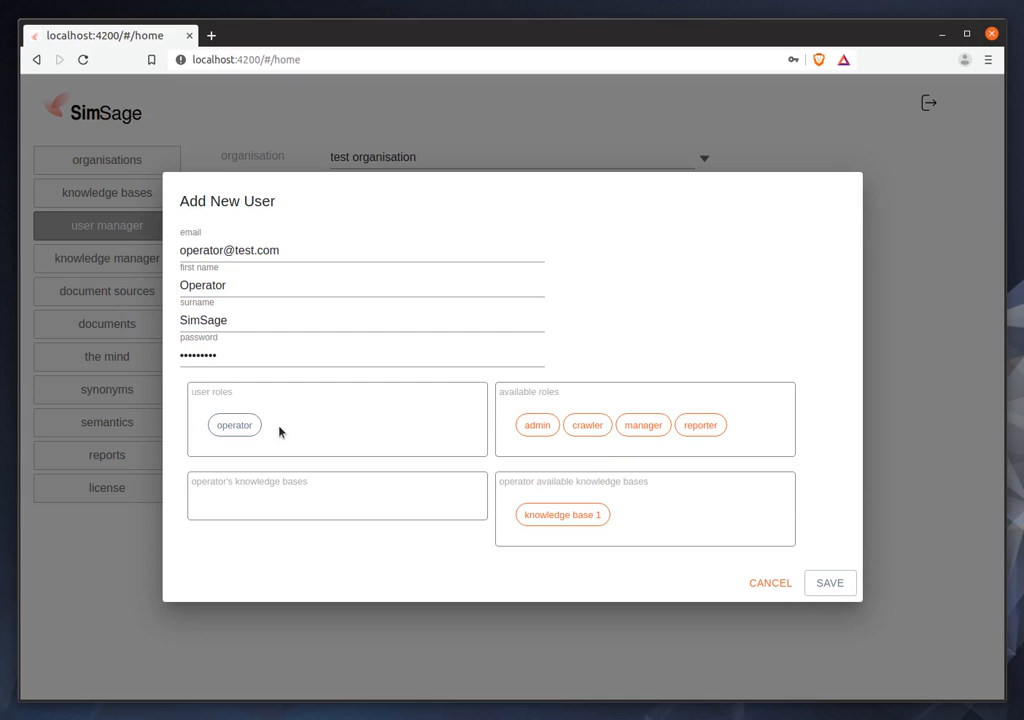
left_click(569, 518)
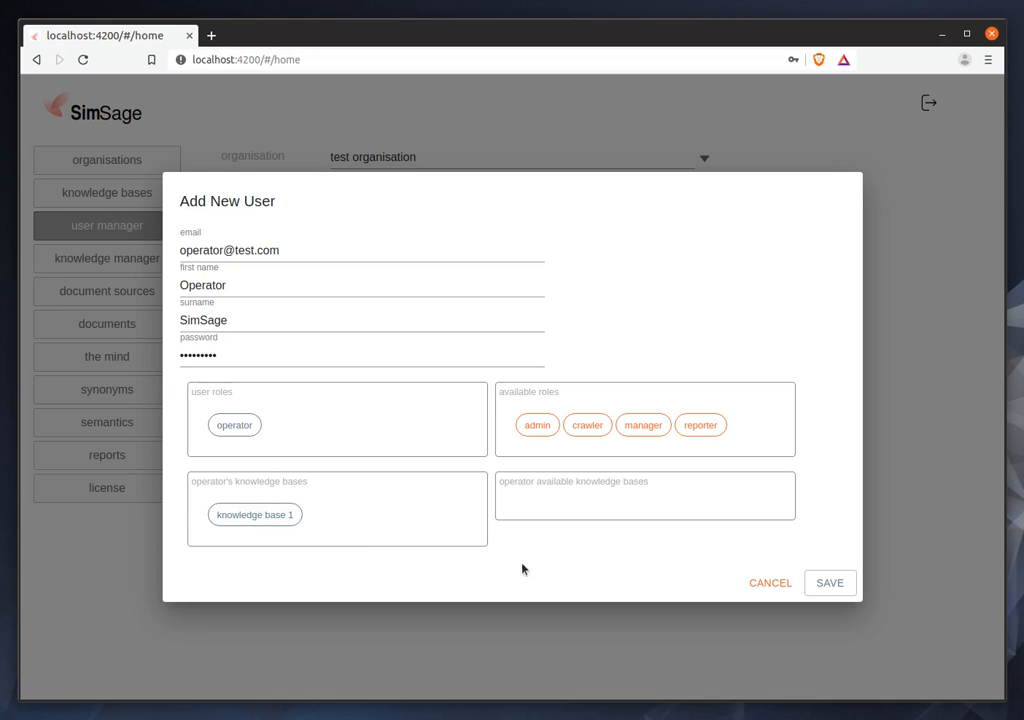
left_click(830, 585)
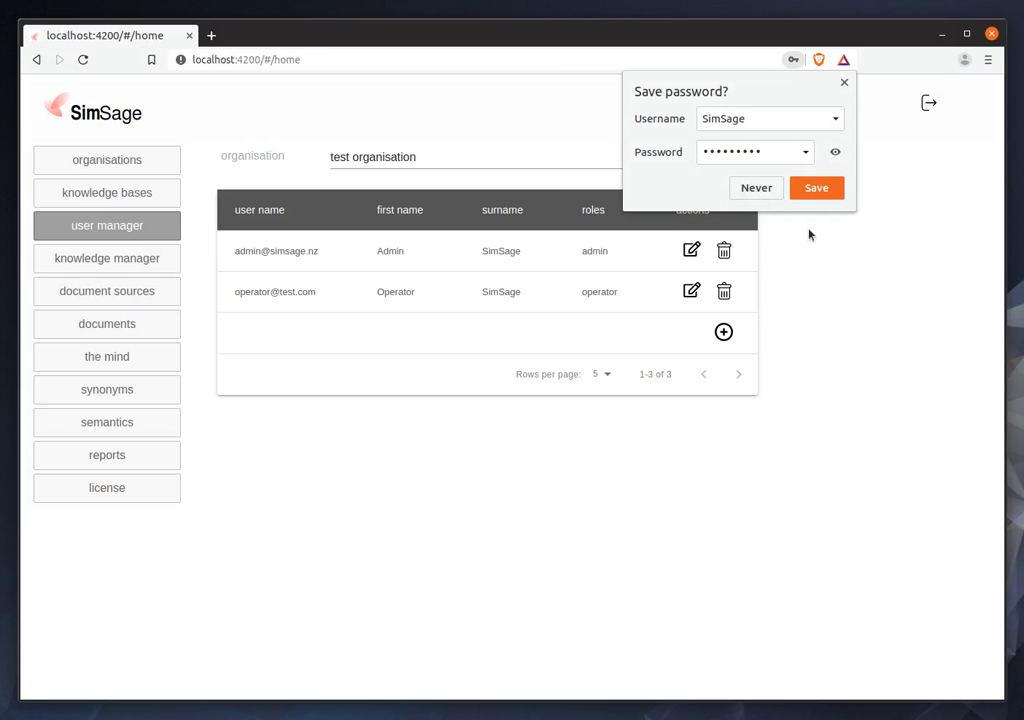
left_click(755, 189)
Upload the SimSage spreadsheet simsage.xlsx to knowledge base 1 in the knowledge manager, and collapse and reopen the upload log.
left_click(110, 258)
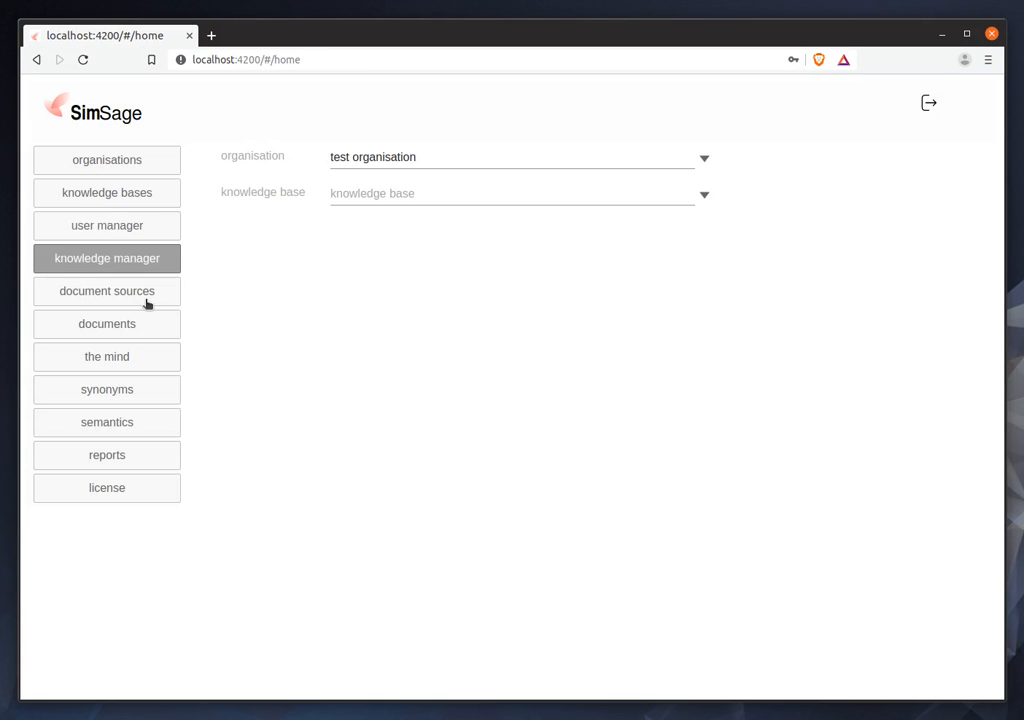
left_click(406, 194)
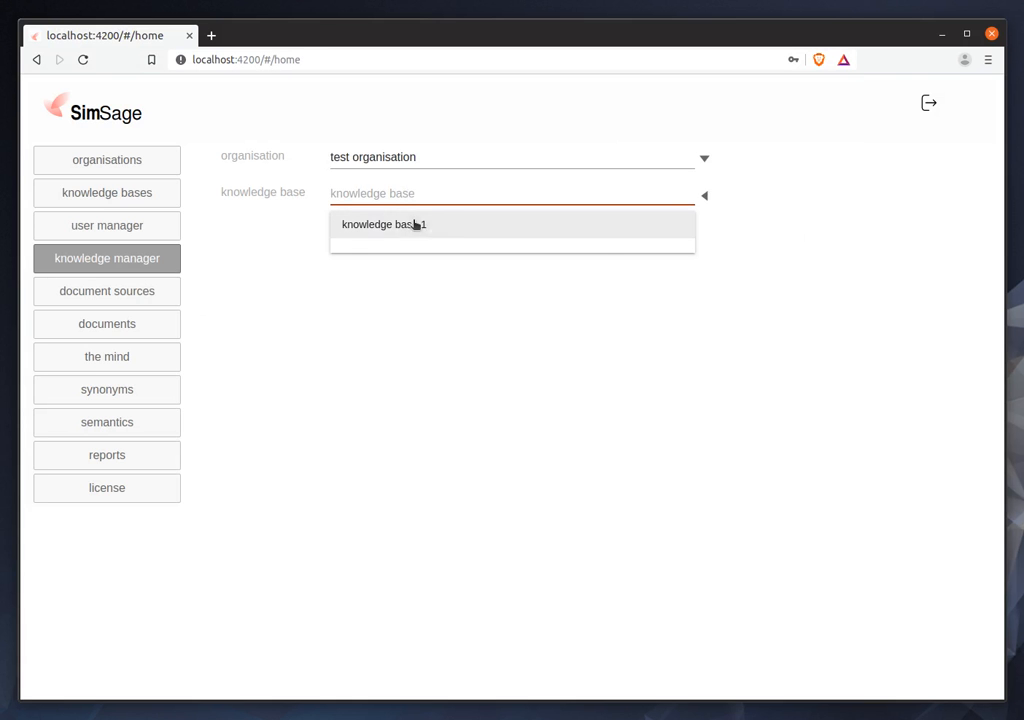
left_click(405, 225)
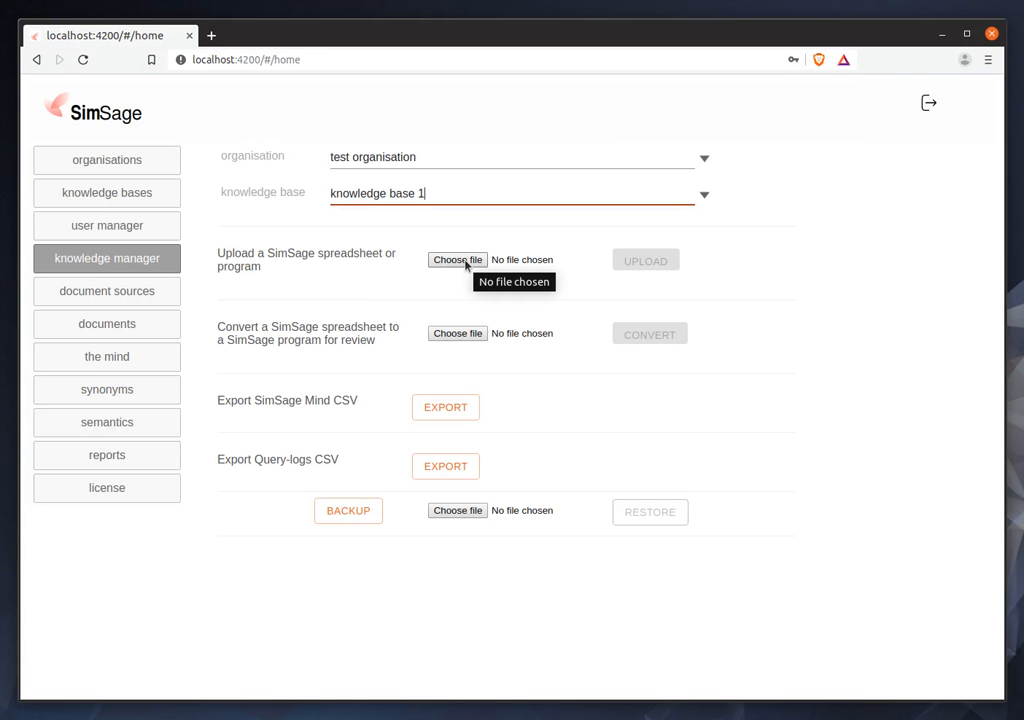
left_click(465, 263)
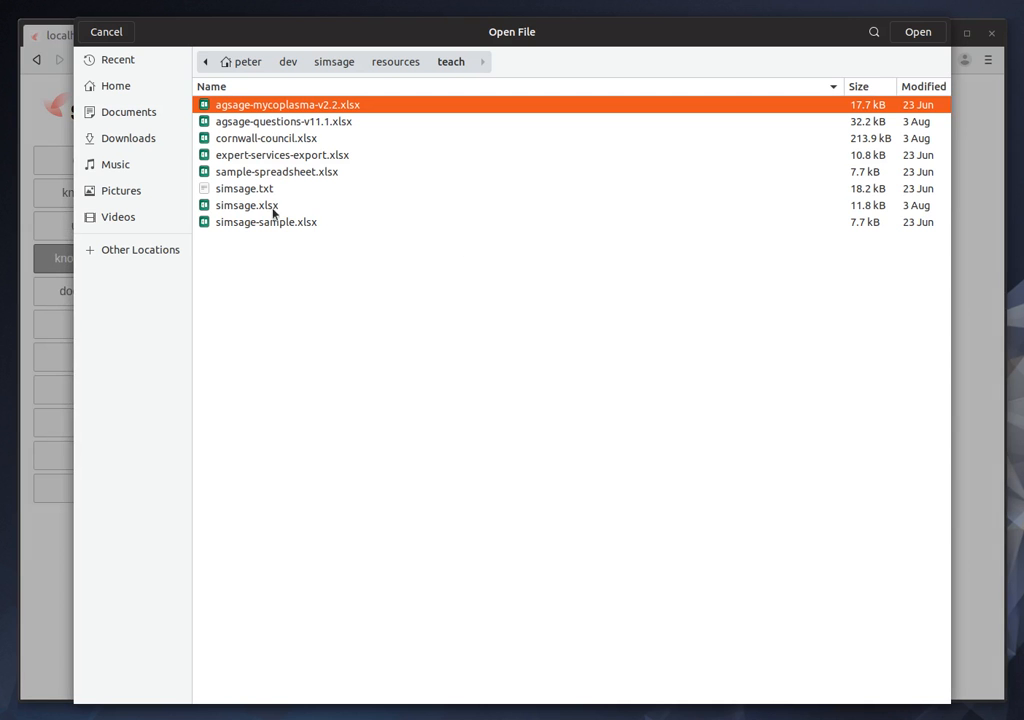
left_click(270, 206)
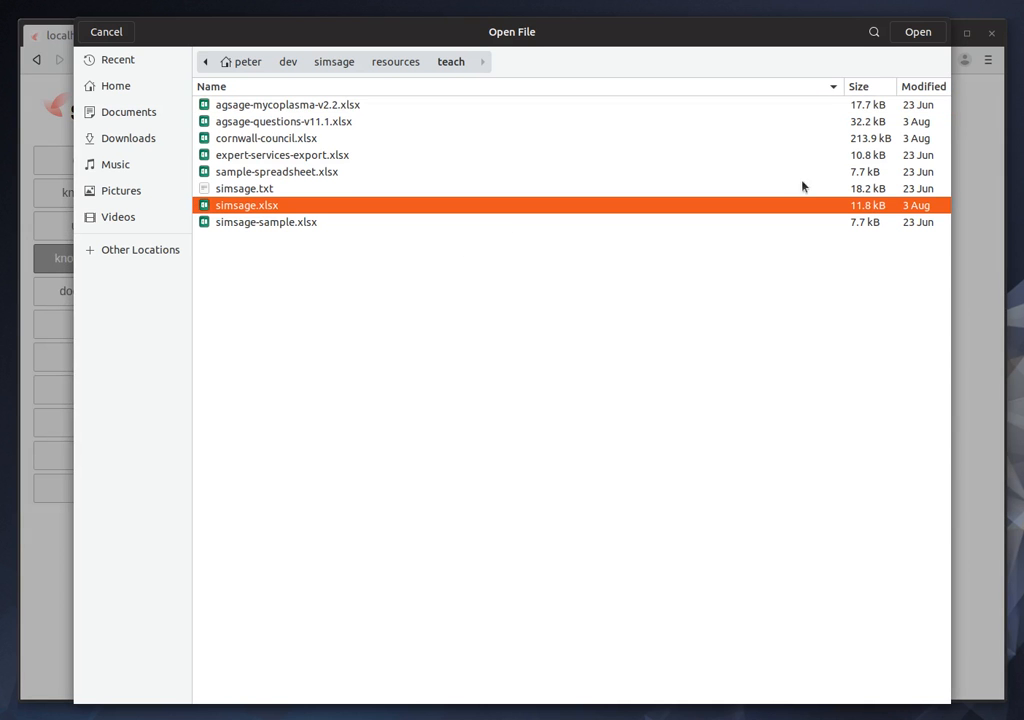
left_click(912, 36)
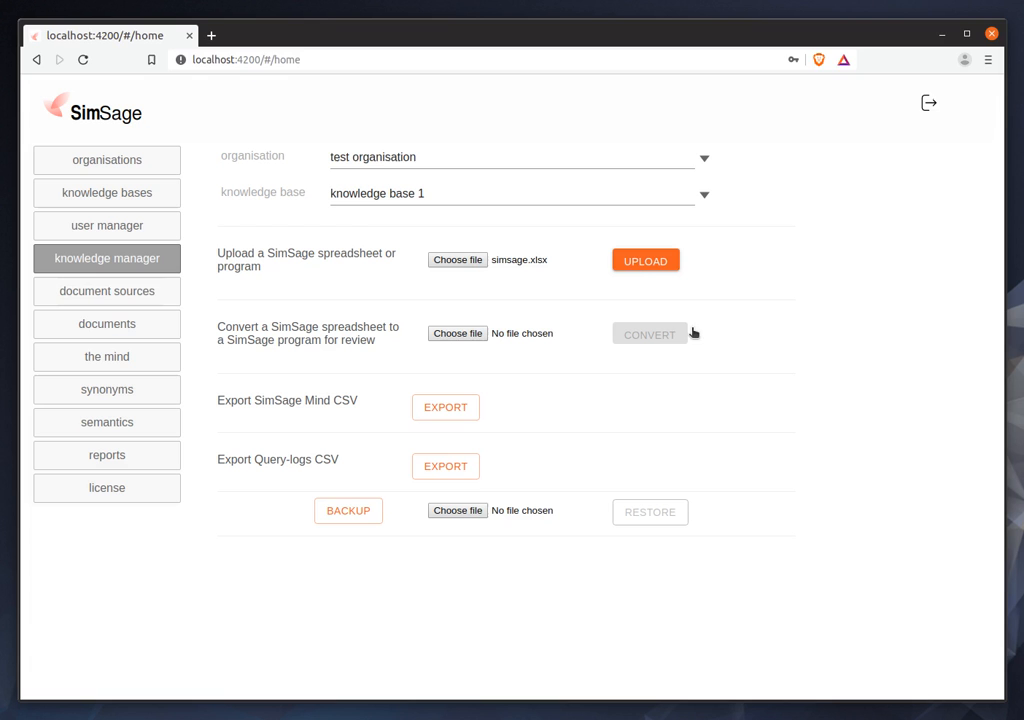
left_click(663, 263)
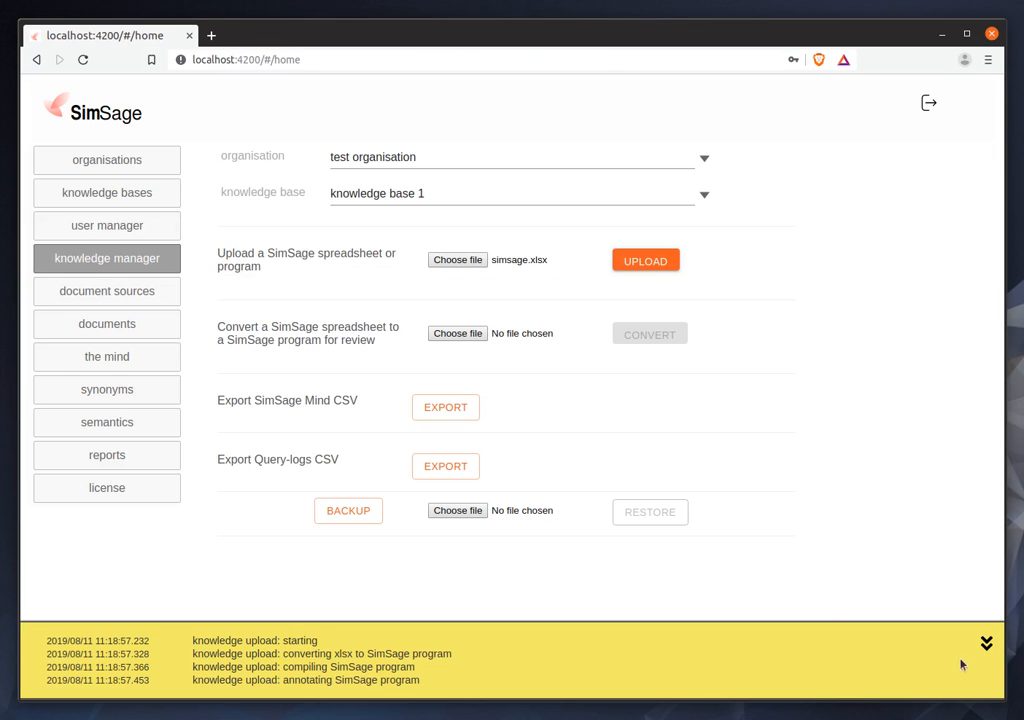
left_click(986, 643)
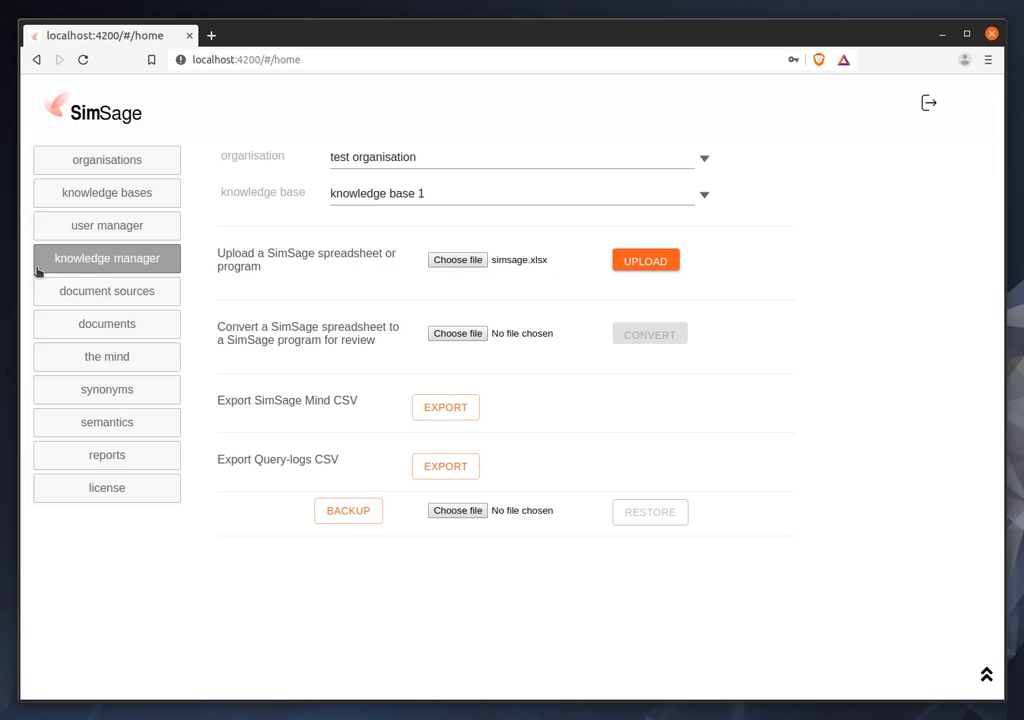
left_click(986, 674)
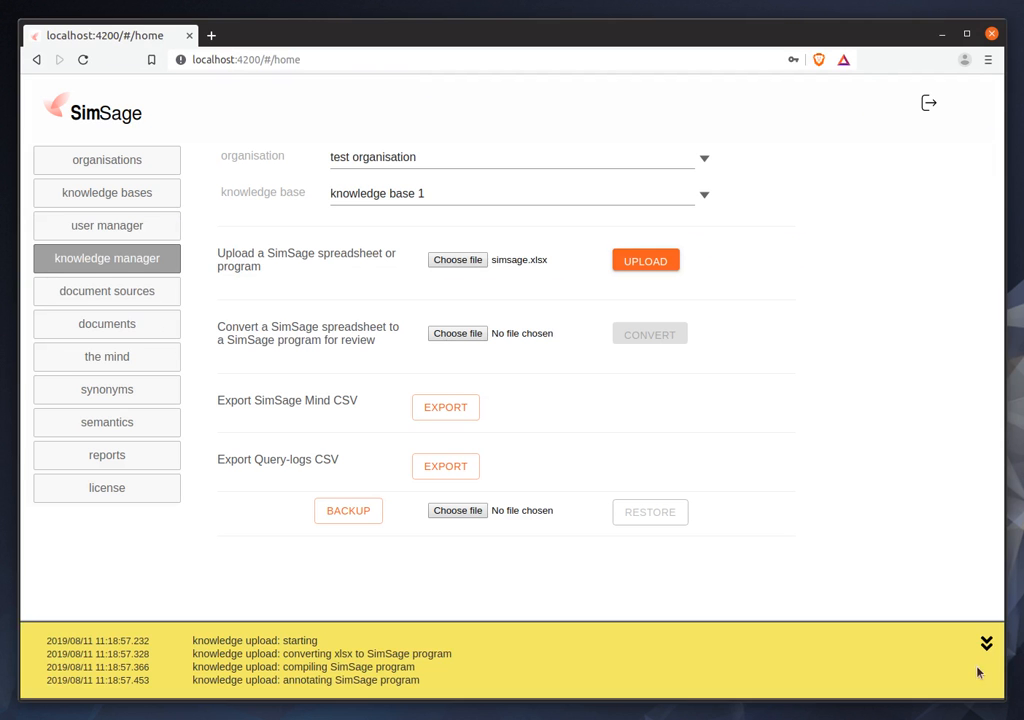
Start a new document source for knowledge base 1 as a web crawler named "web crawler 1".
left_click(112, 293)
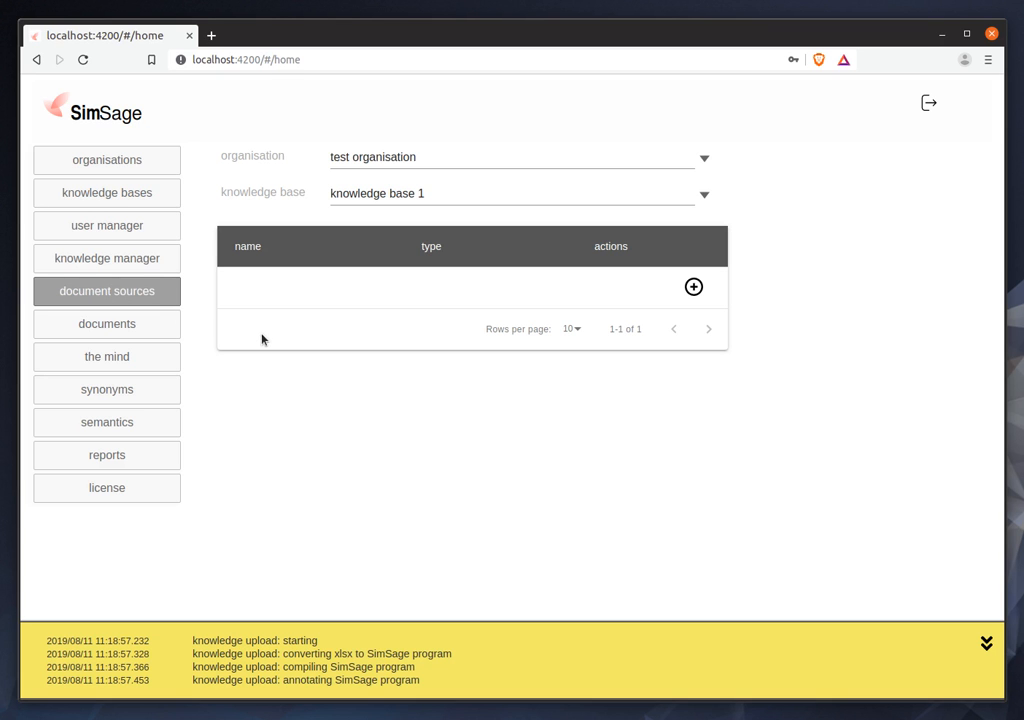
left_click(693, 288)
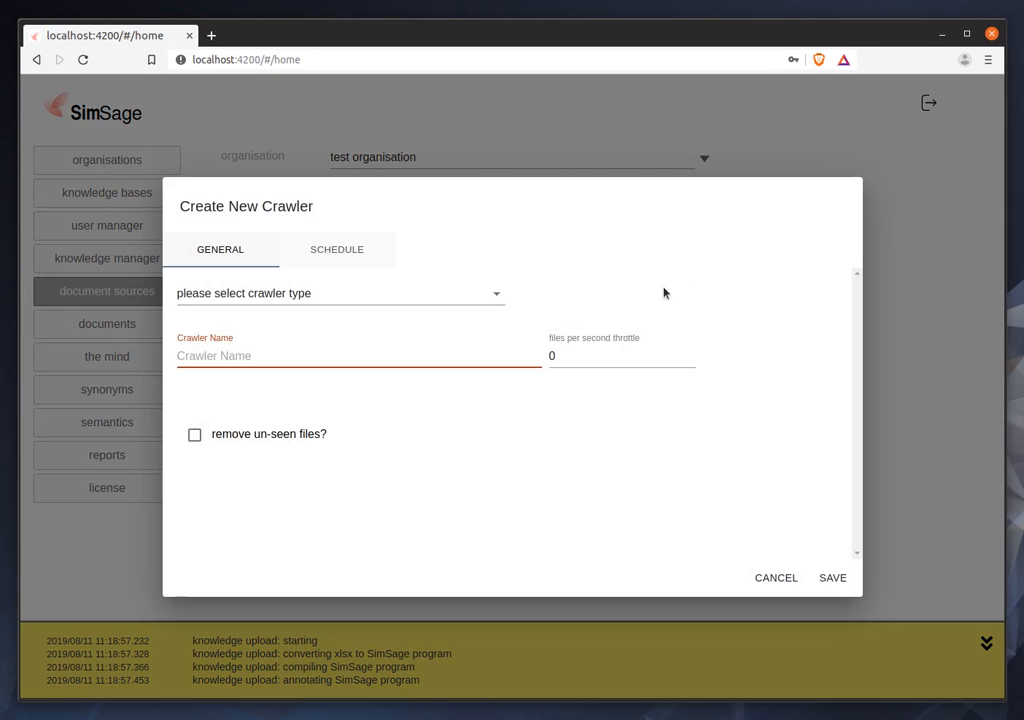
left_click(334, 292)
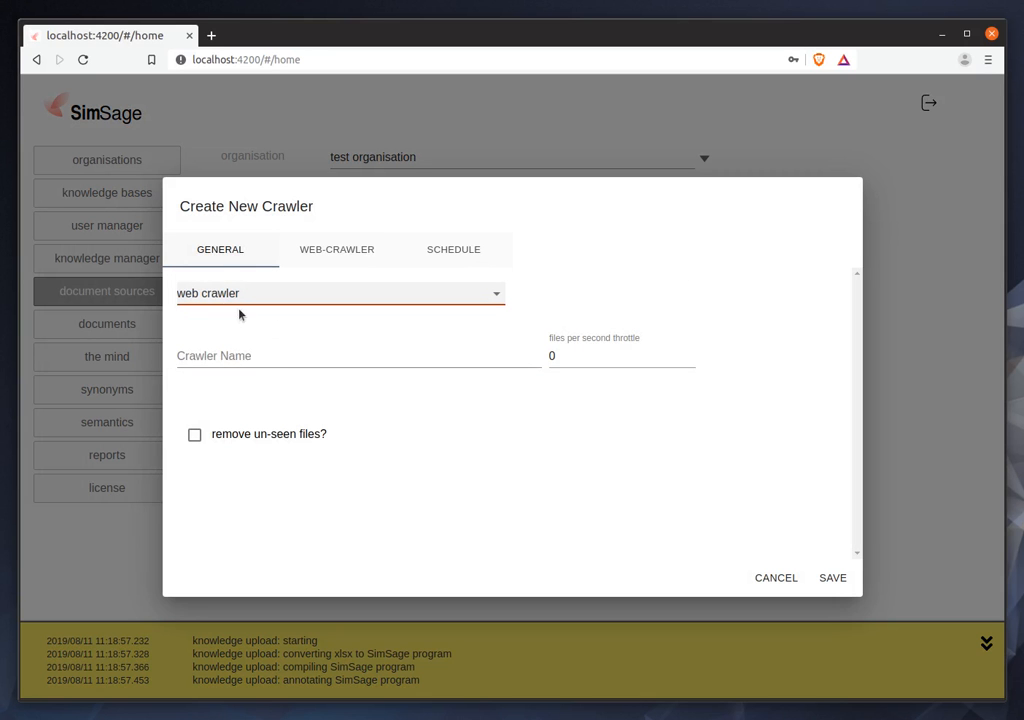
left_click(260, 354)
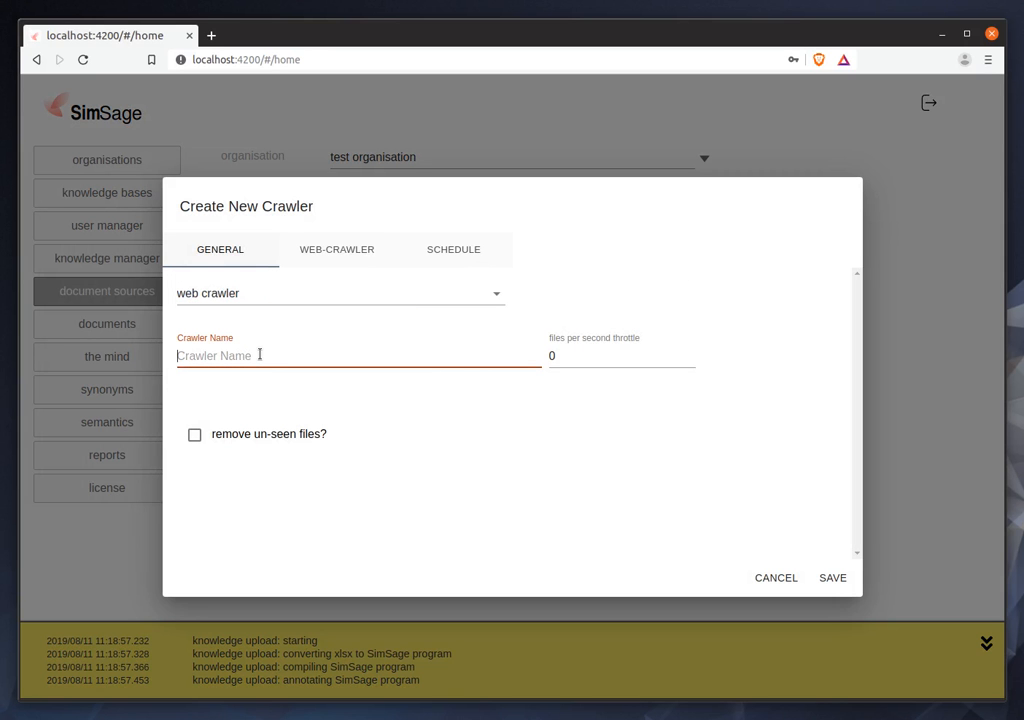
type("web crawler 1")
left_click(194, 440)
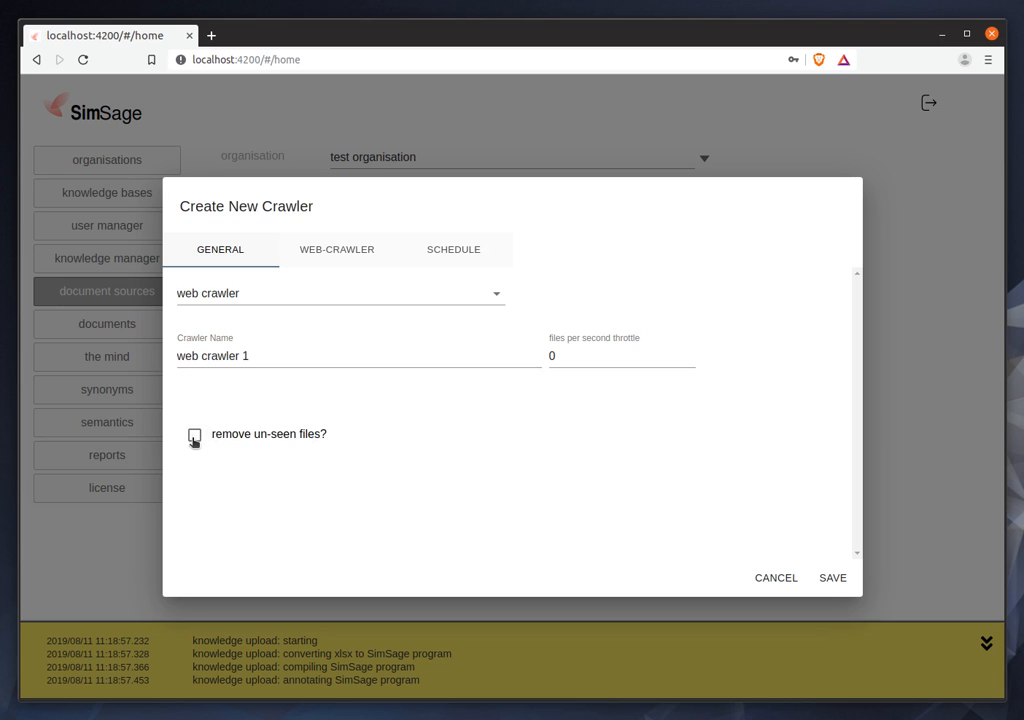
left_click(354, 254)
left_click(286, 311)
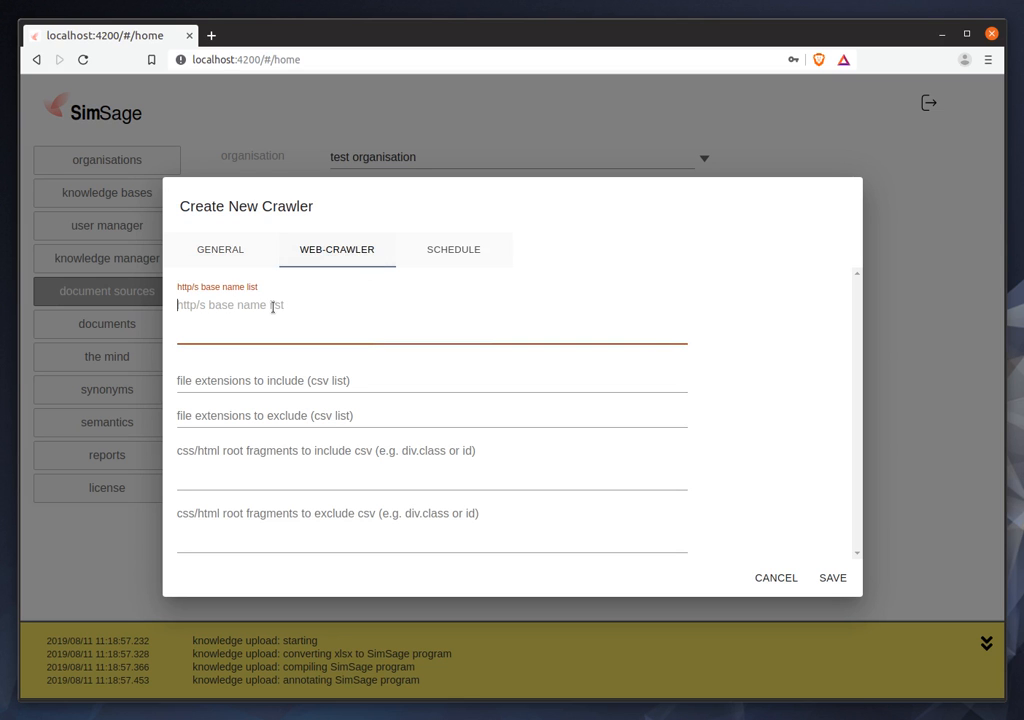
type("https://demo.simsage./")
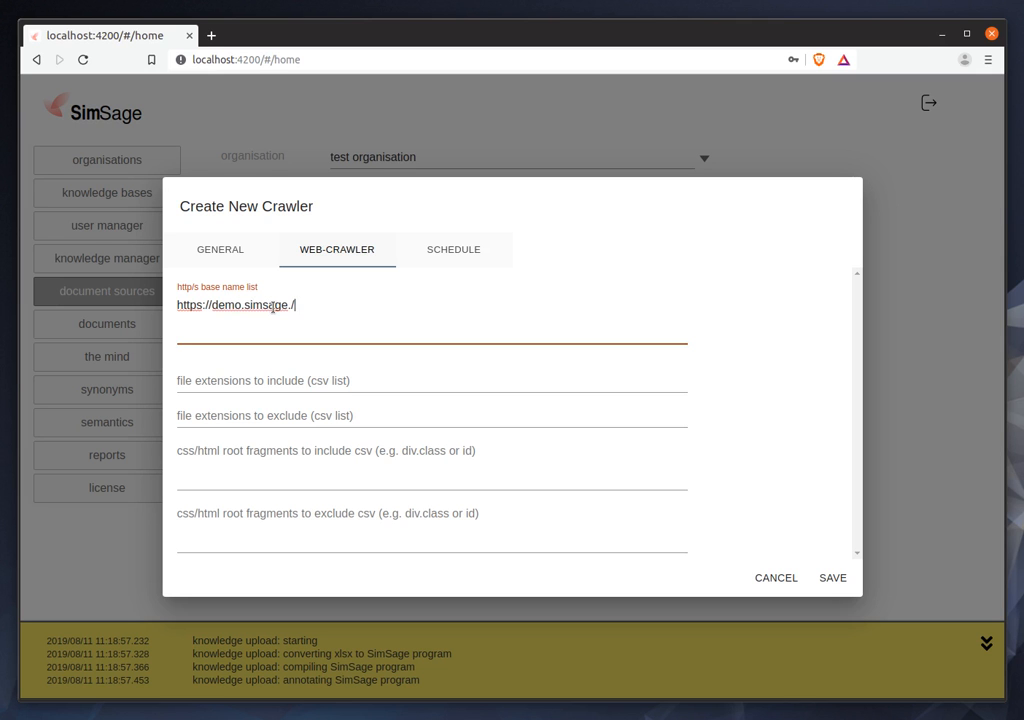
key("BackSpace")
type("nz/")
Exclude the file extensions xls,xlsx and the css/html root fragments footer,header from the web crawler.
left_click(258, 412)
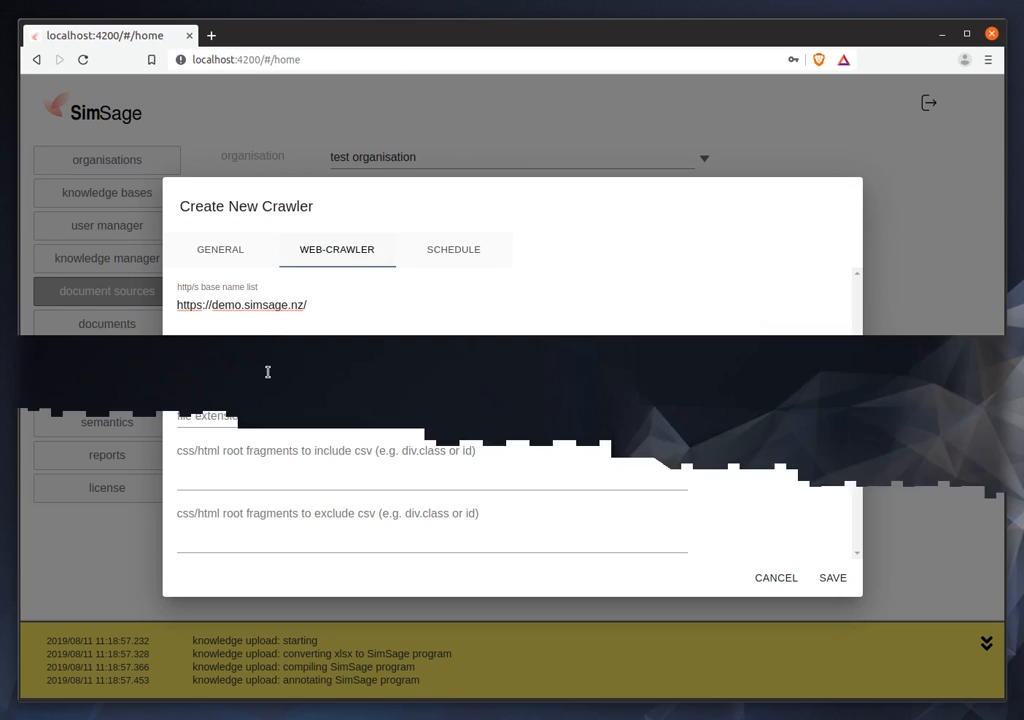
left_click(270, 410)
left_click(270, 381)
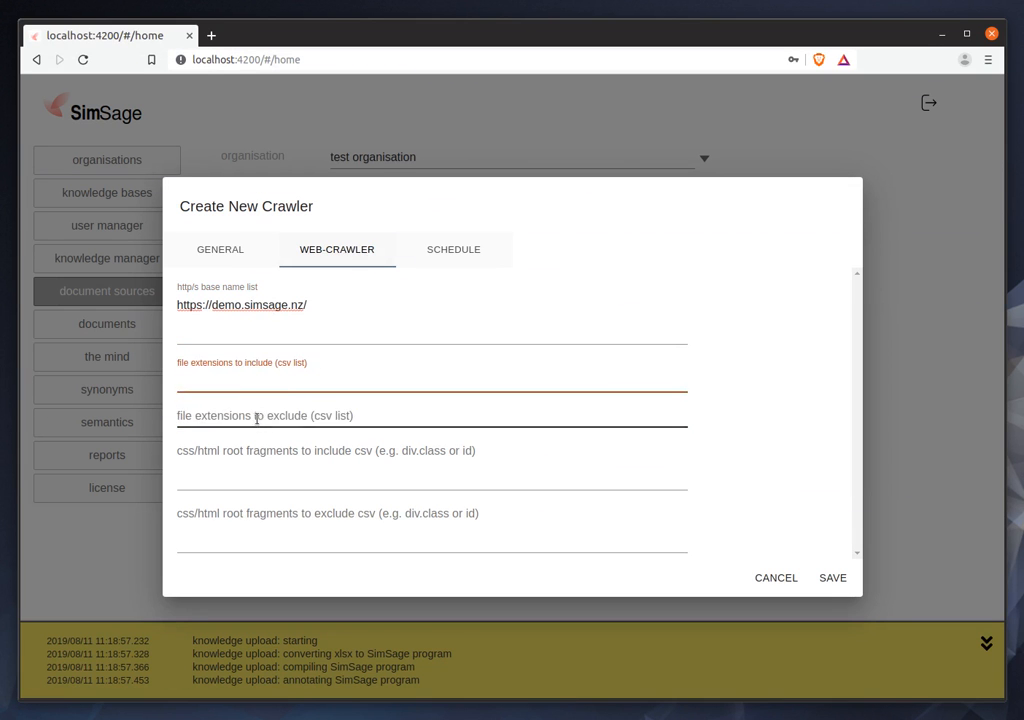
left_click(262, 415)
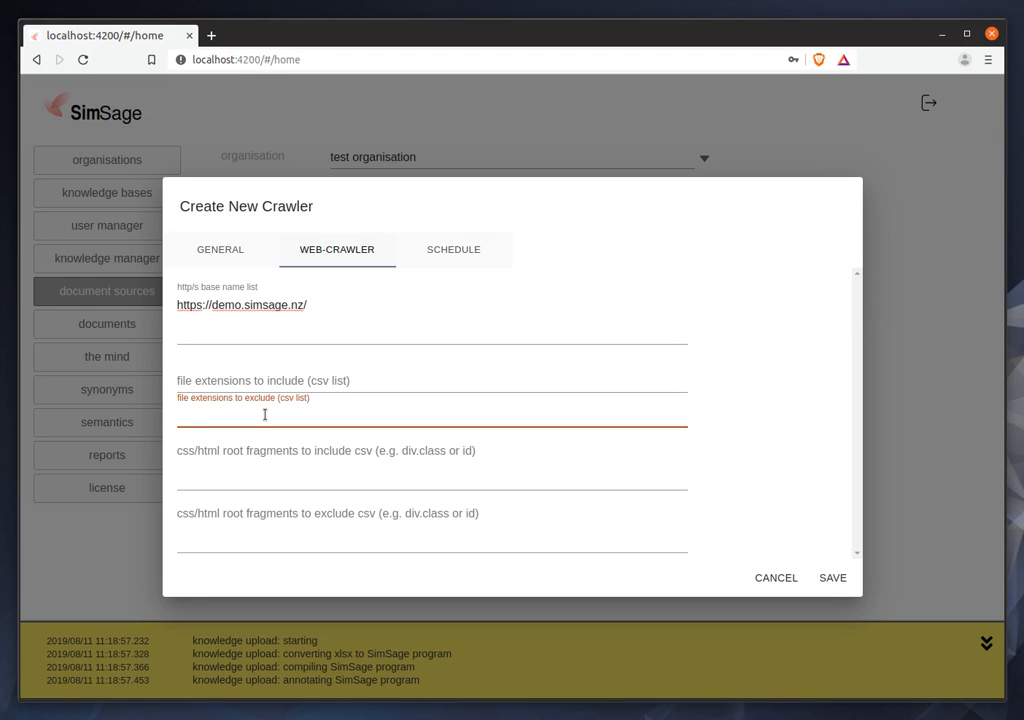
type("xls,xlsx")
left_click(286, 469)
left_click(286, 520)
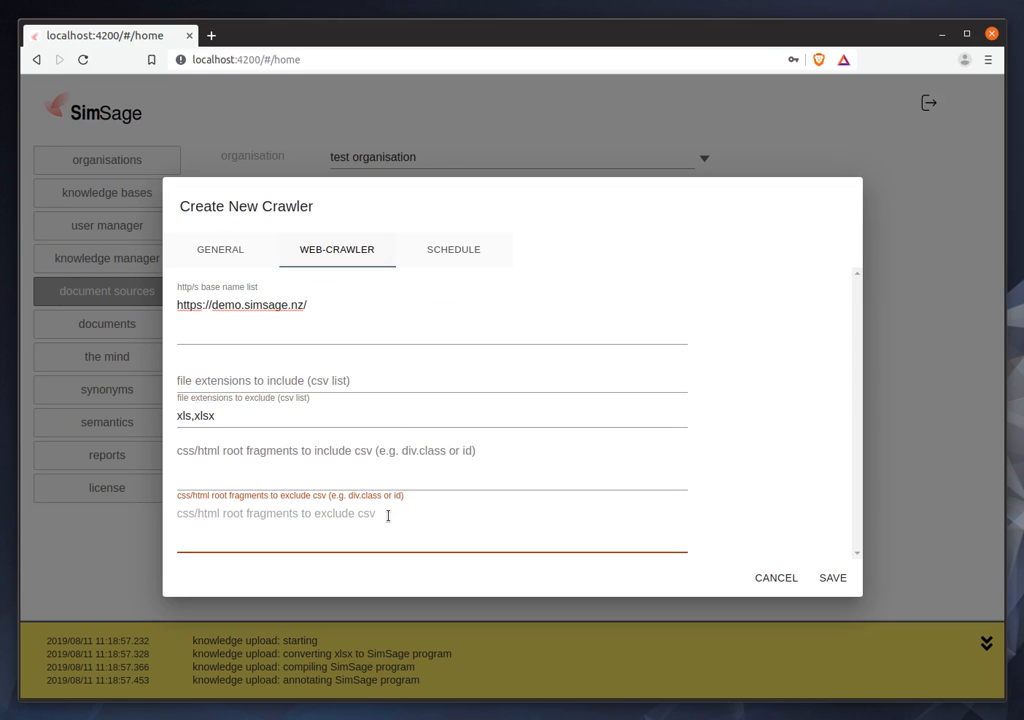
type("foot")
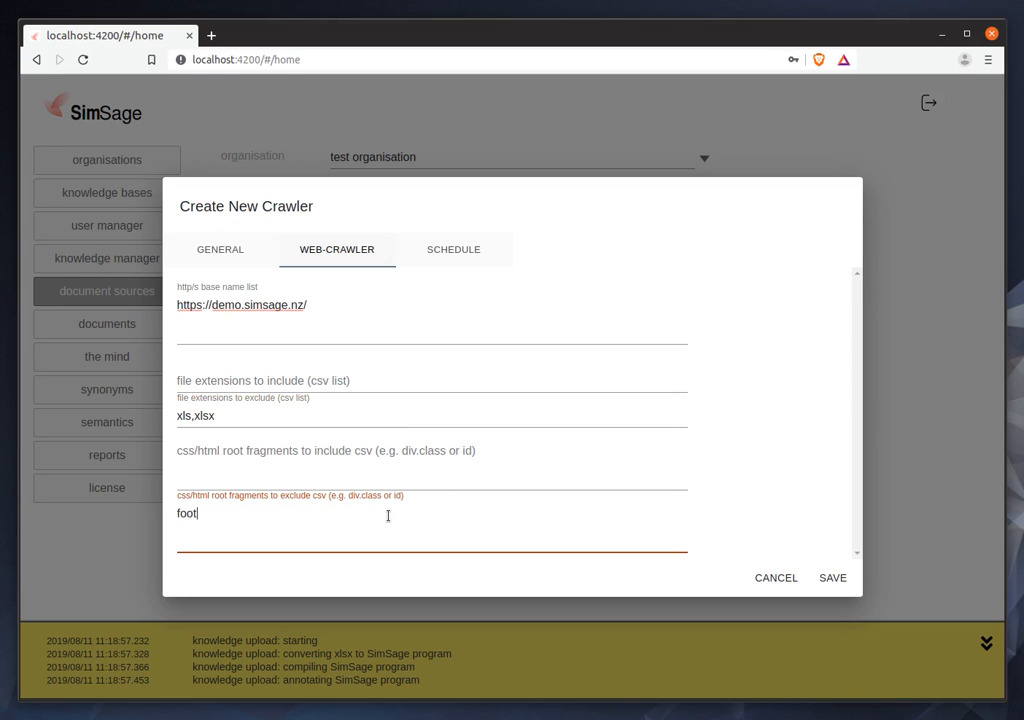
type("er,header")
Schedule the crawler to be active at every hour of every day, and save it.
left_click(467, 258)
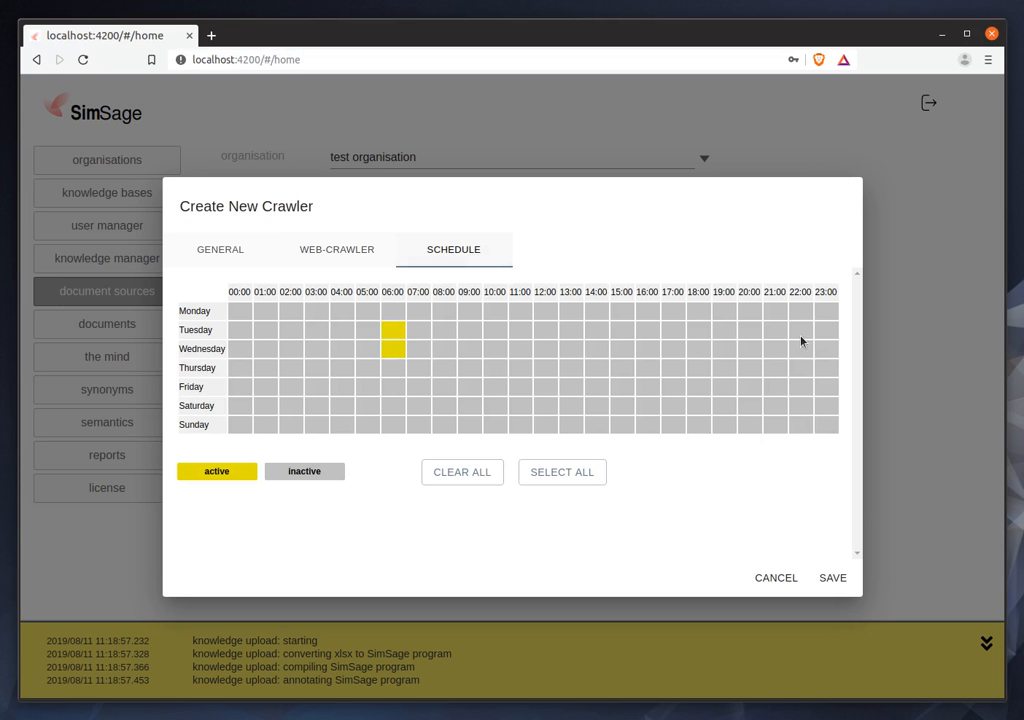
left_click(578, 477)
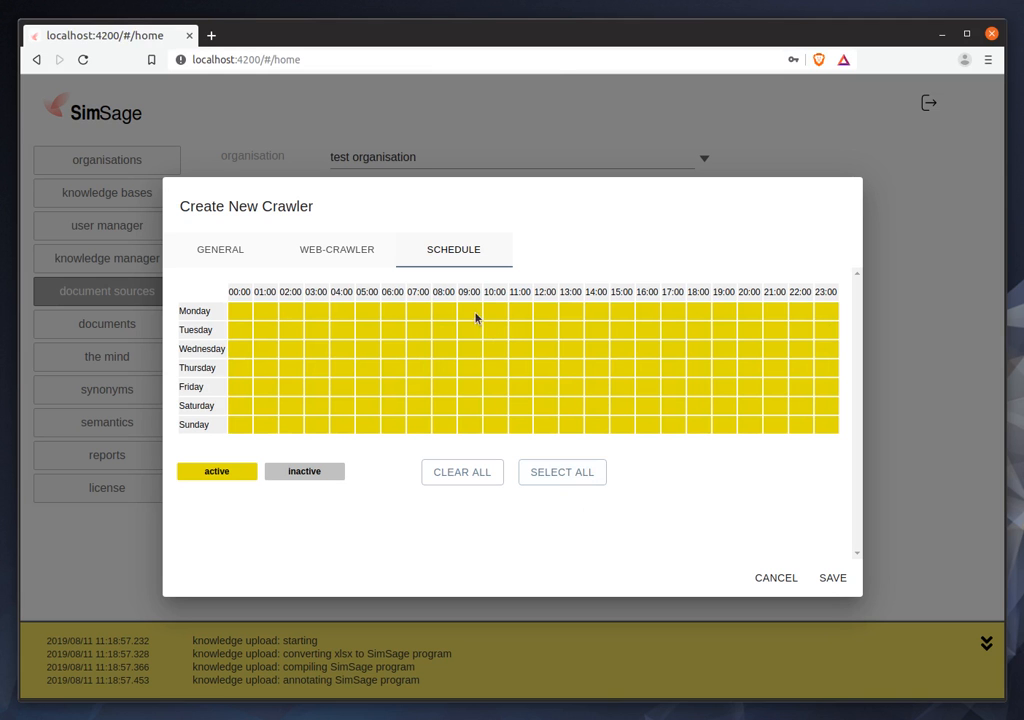
left_click(833, 579)
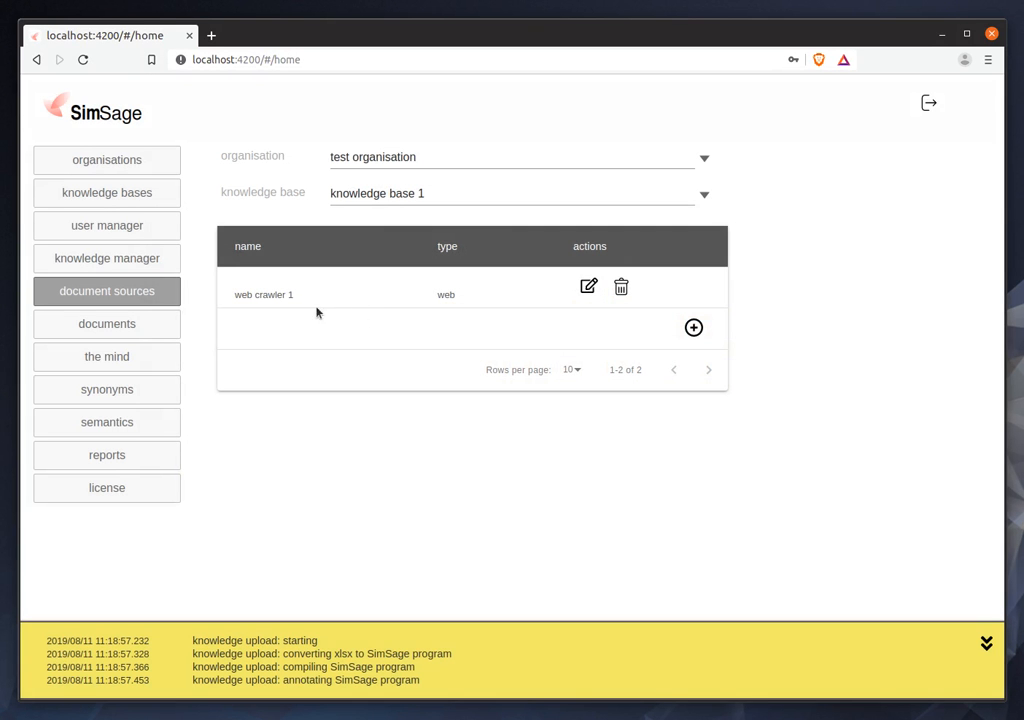
View the documents crawled into knowledge base 1, refreshing the unfiltered list.
left_click(131, 328)
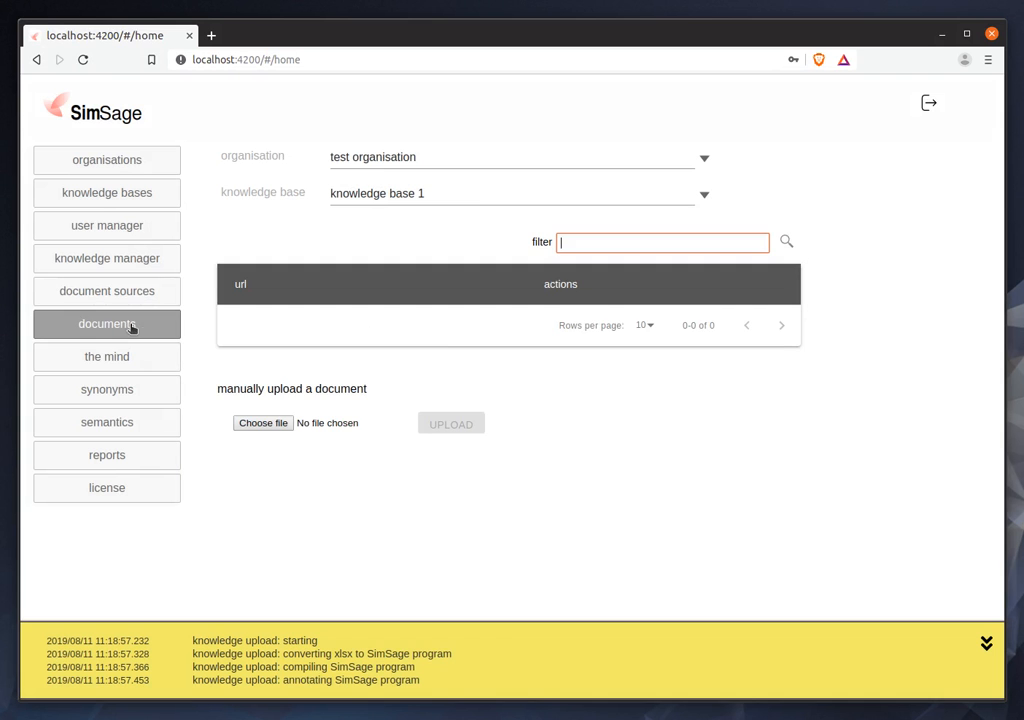
left_click(786, 243)
left_click(786, 243)
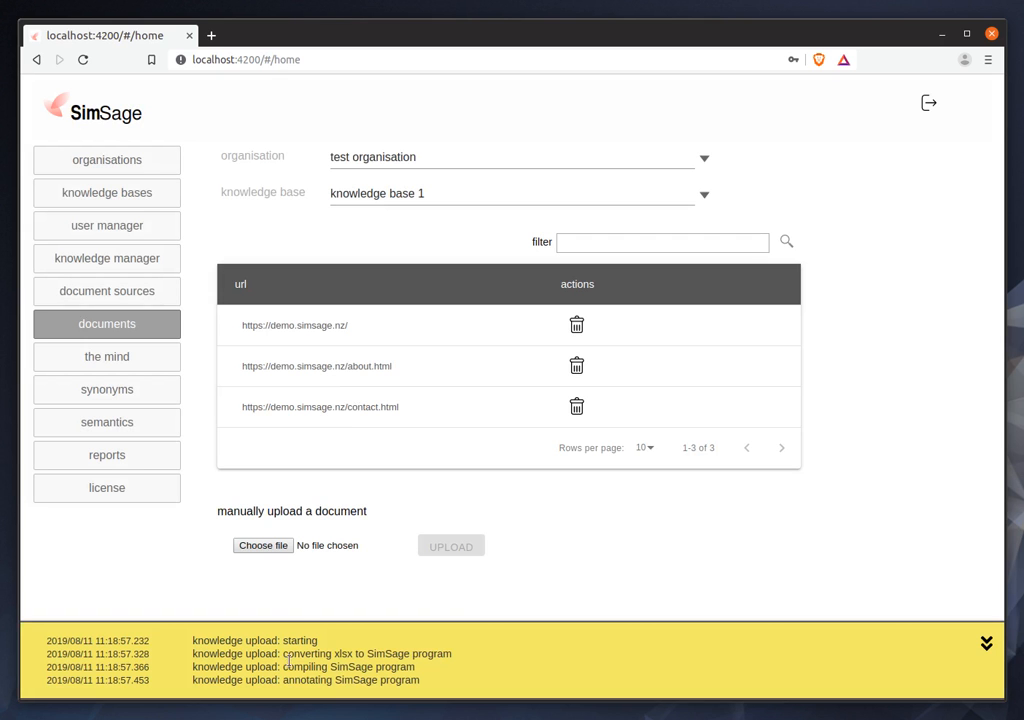
Query the mind of knowledge base 1 with "what is simsage?" and collapse the upload log.
left_click(133, 357)
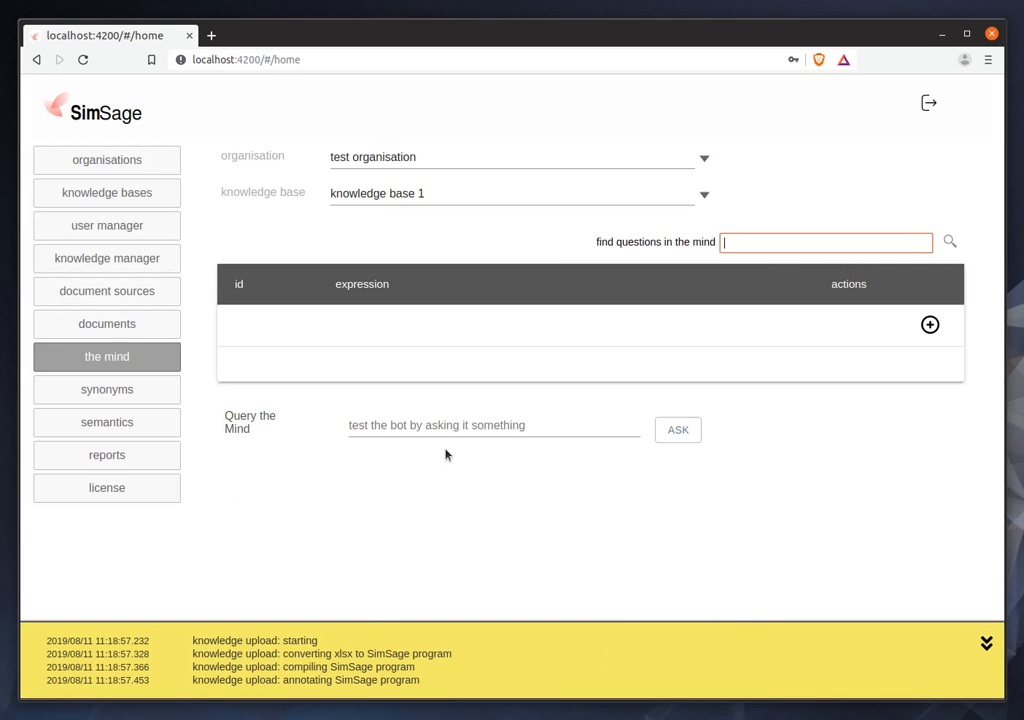
left_click(394, 428)
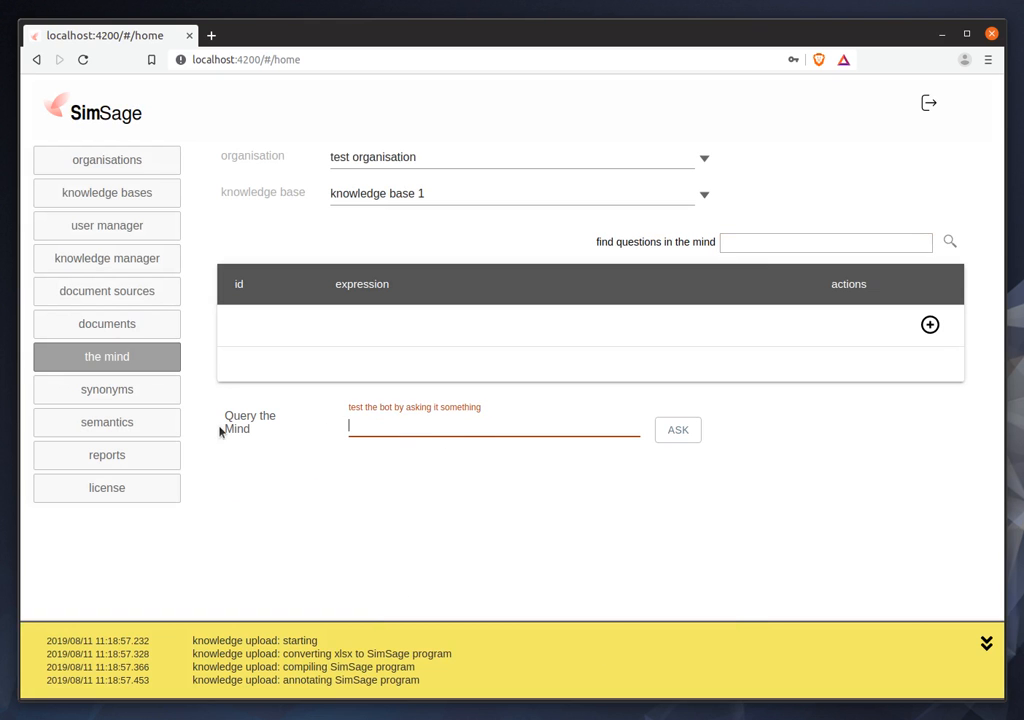
type("what is simsage?")
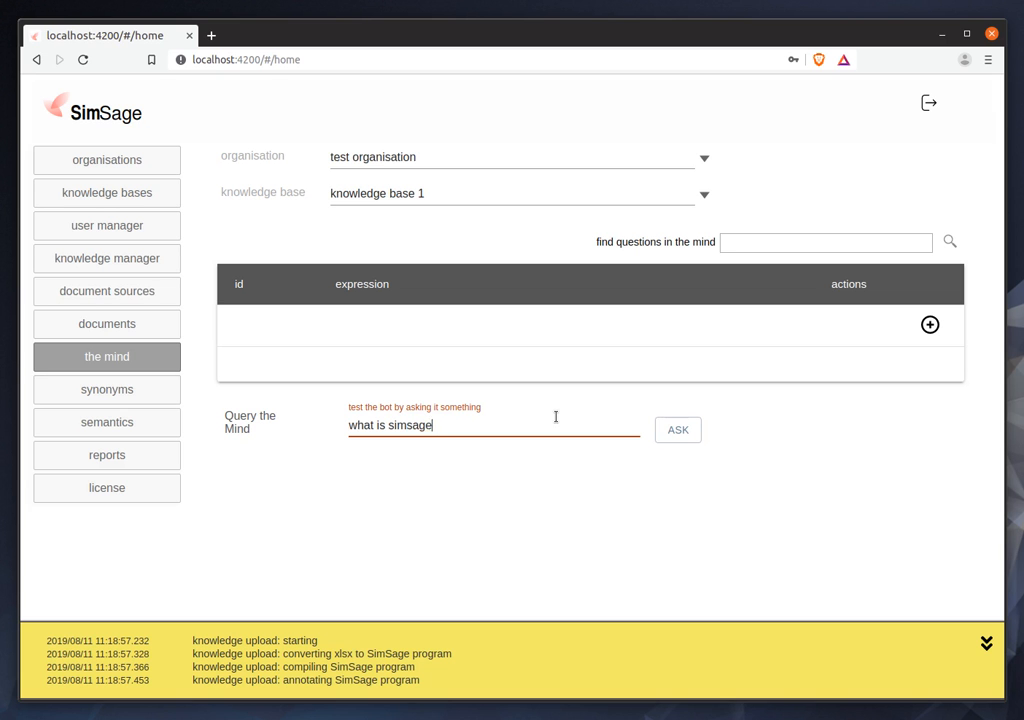
key("Return")
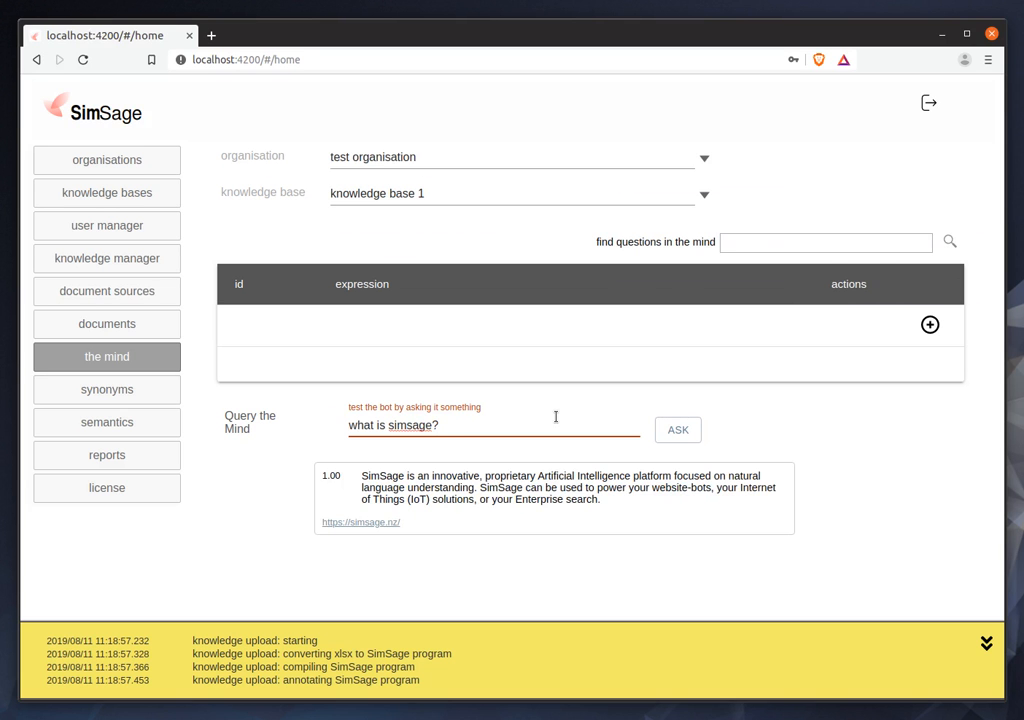
left_click(987, 644)
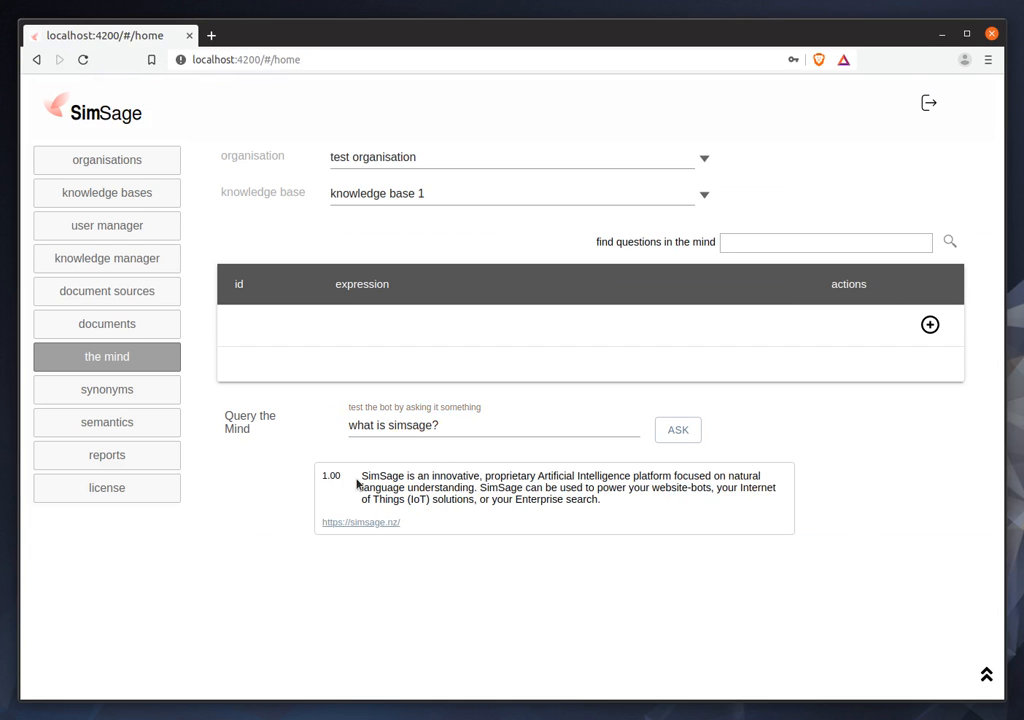
Query the mind about who a team member is, and extend the question with "and what is simsage".
left_click_drag(448, 425, 306, 420)
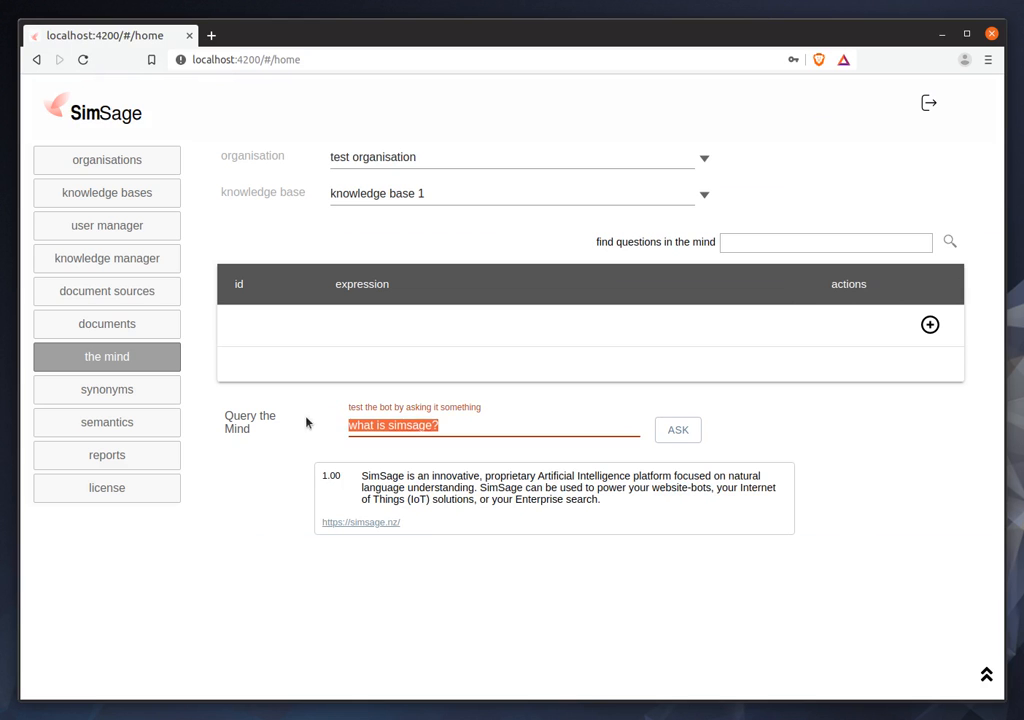
type("who is sean")
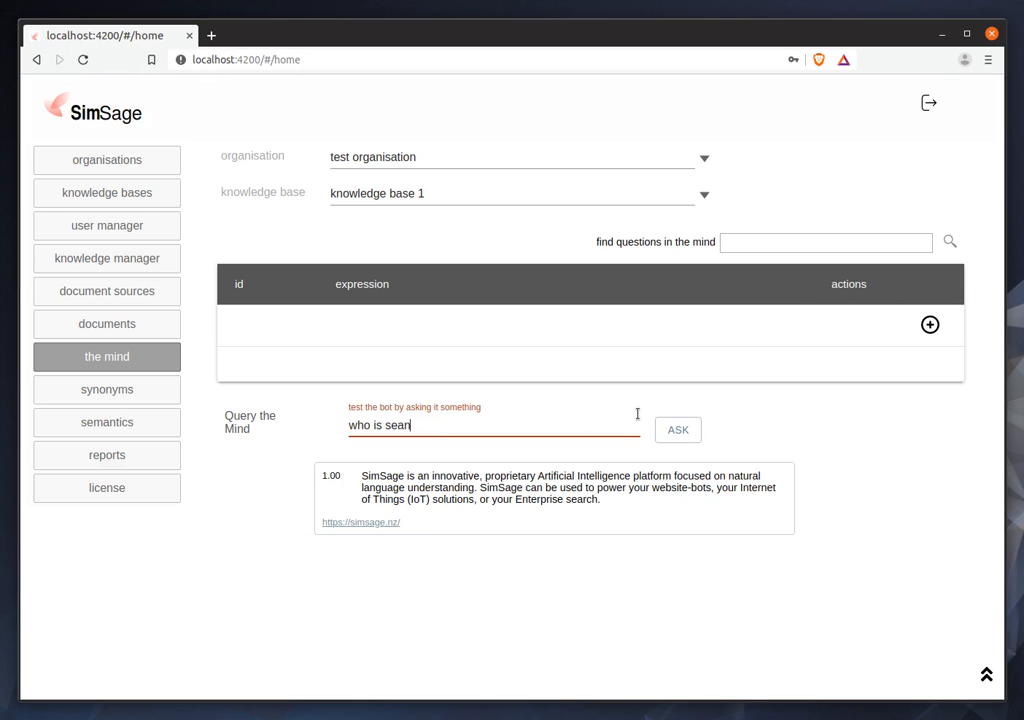
key("Return")
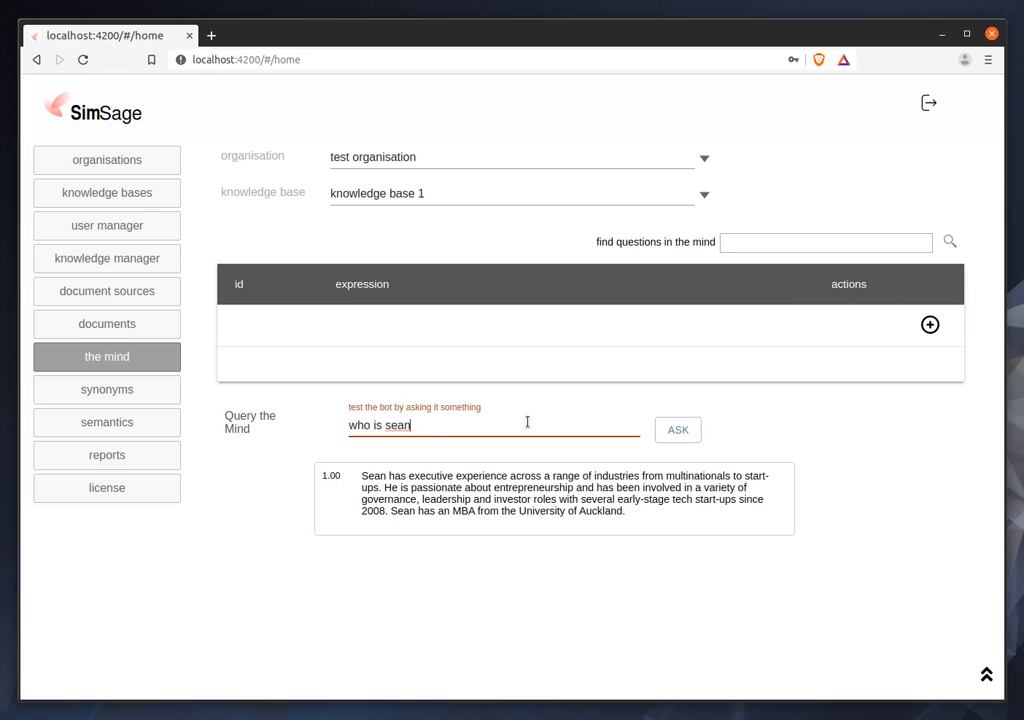
type("and what is sim")
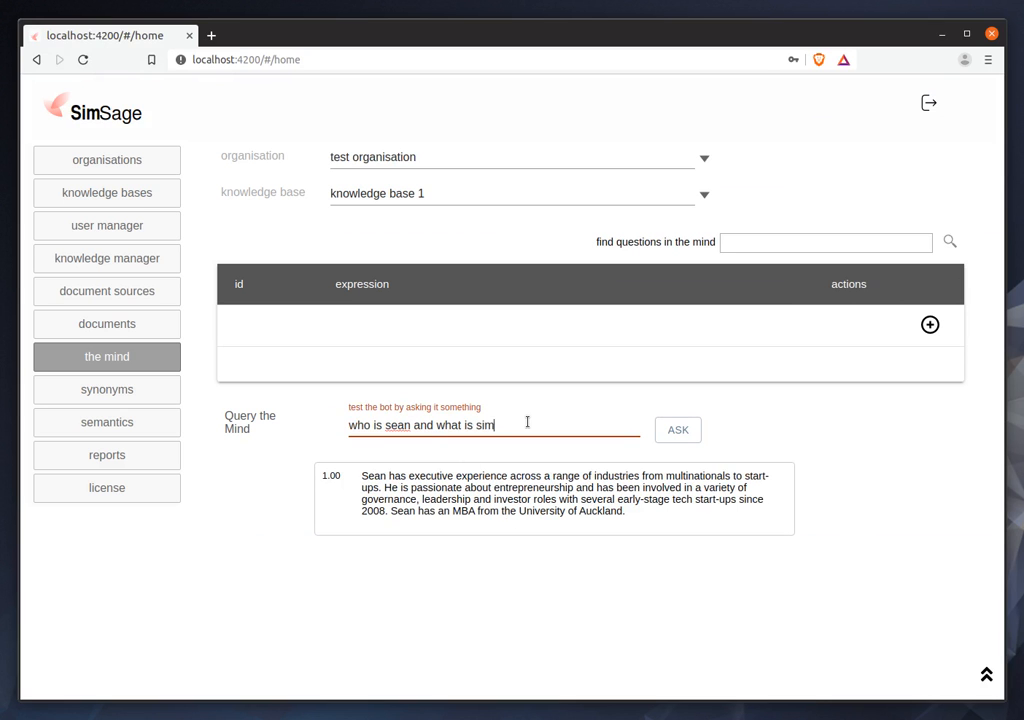
type("sage")
key("Return")
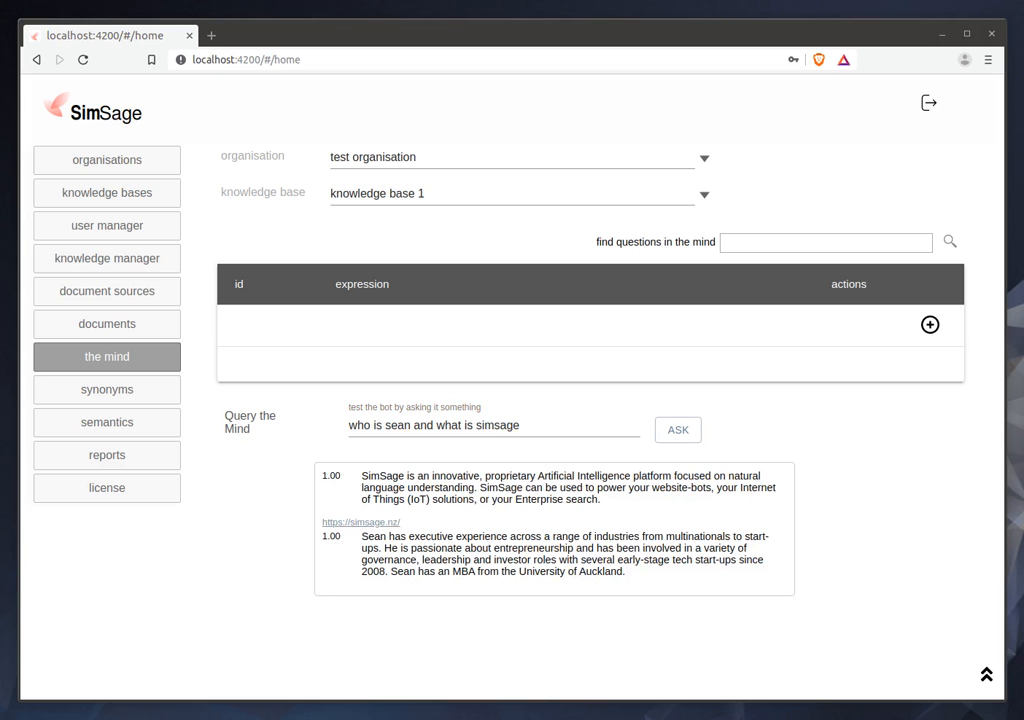
Add a mind item with the expression "who is the prime minister of the UK" and the answer "Boris", and save it.
left_click(930, 324)
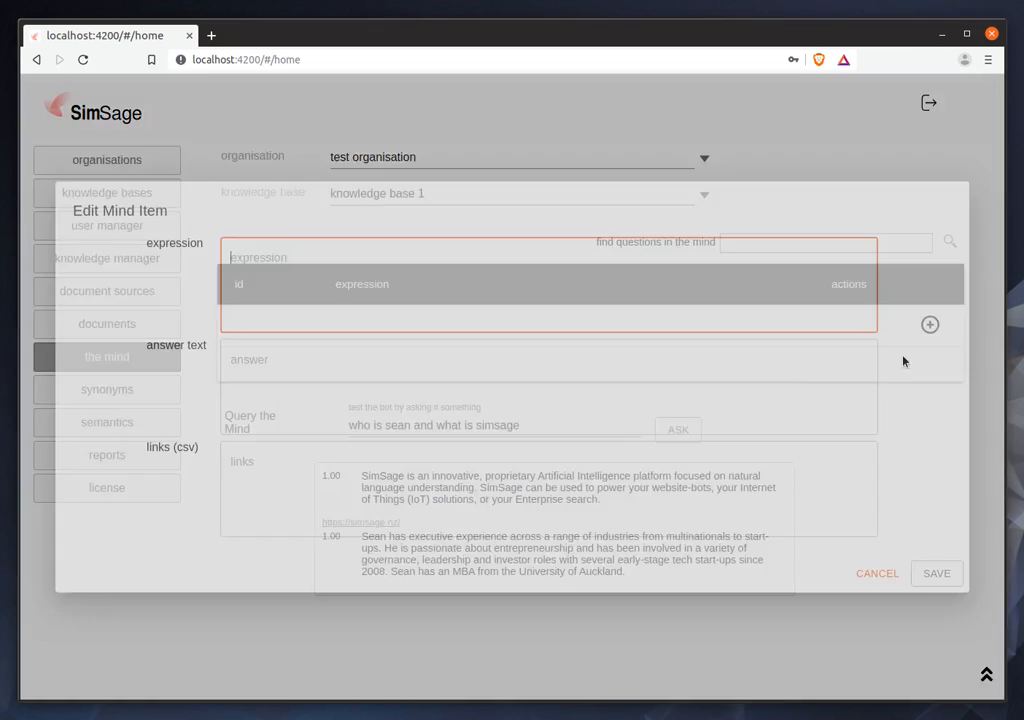
type("who is the prime minister of the UK")
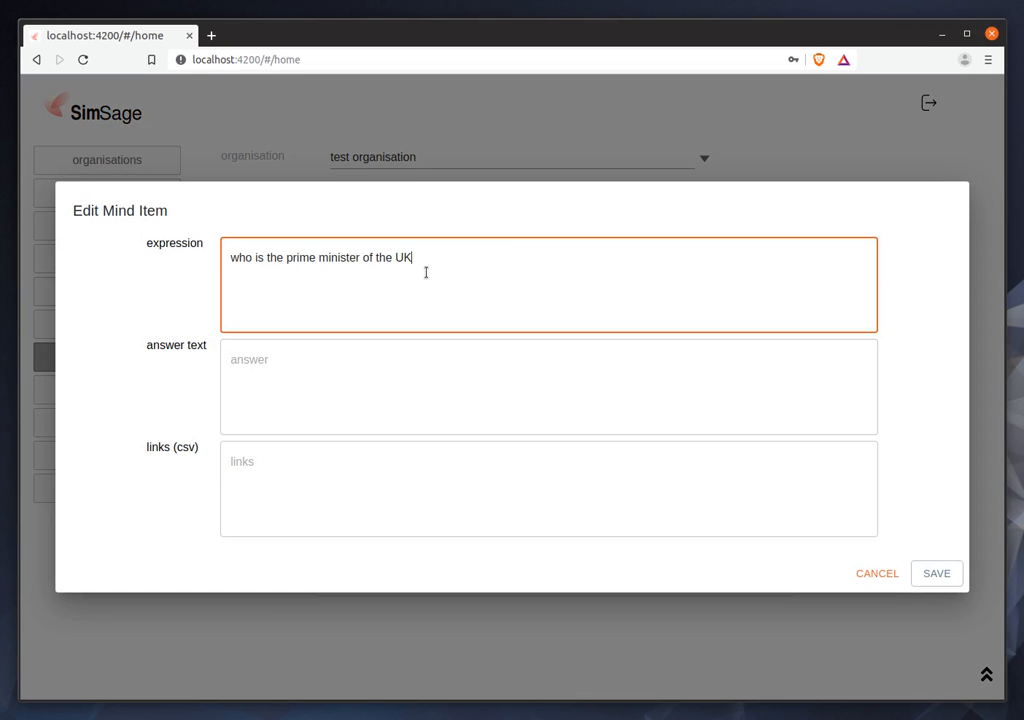
left_click(360, 390)
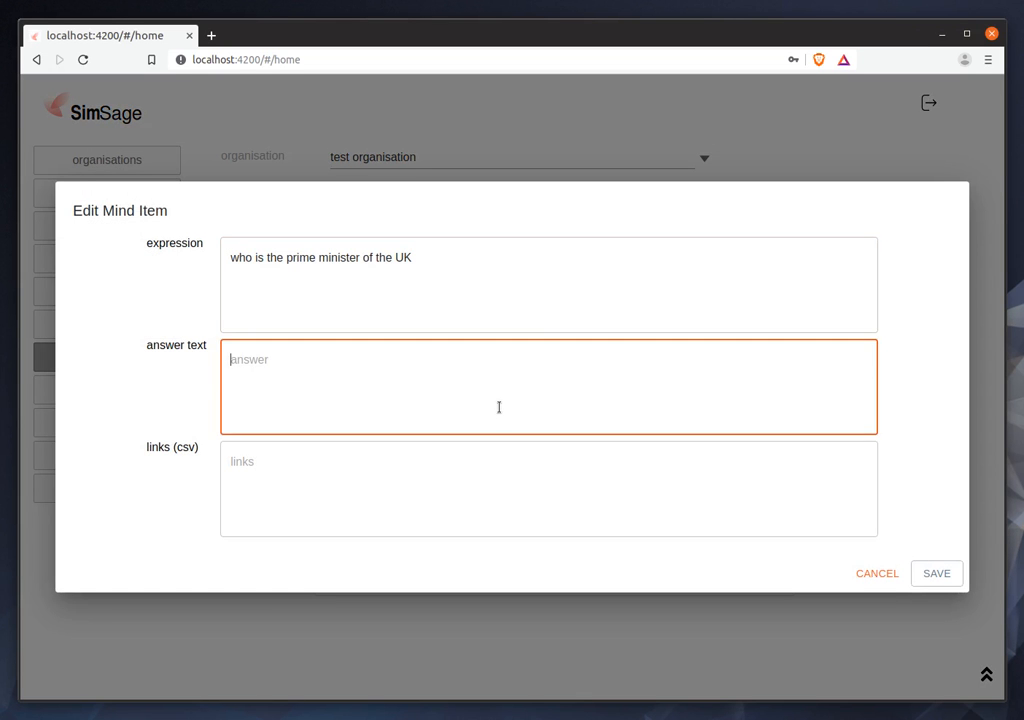
type("Bros")
key("BackSpace")
key("BackSpace")
key("BackSpace")
type("oris")
left_click(938, 574)
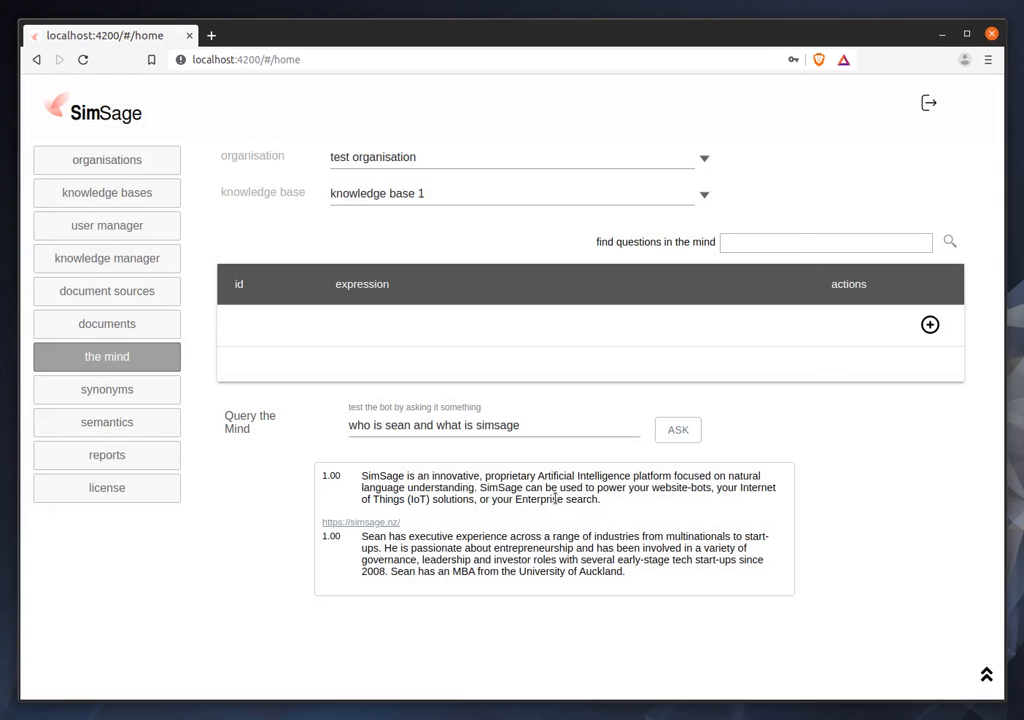
Search the questions in the mind for "prime".
left_click(796, 238)
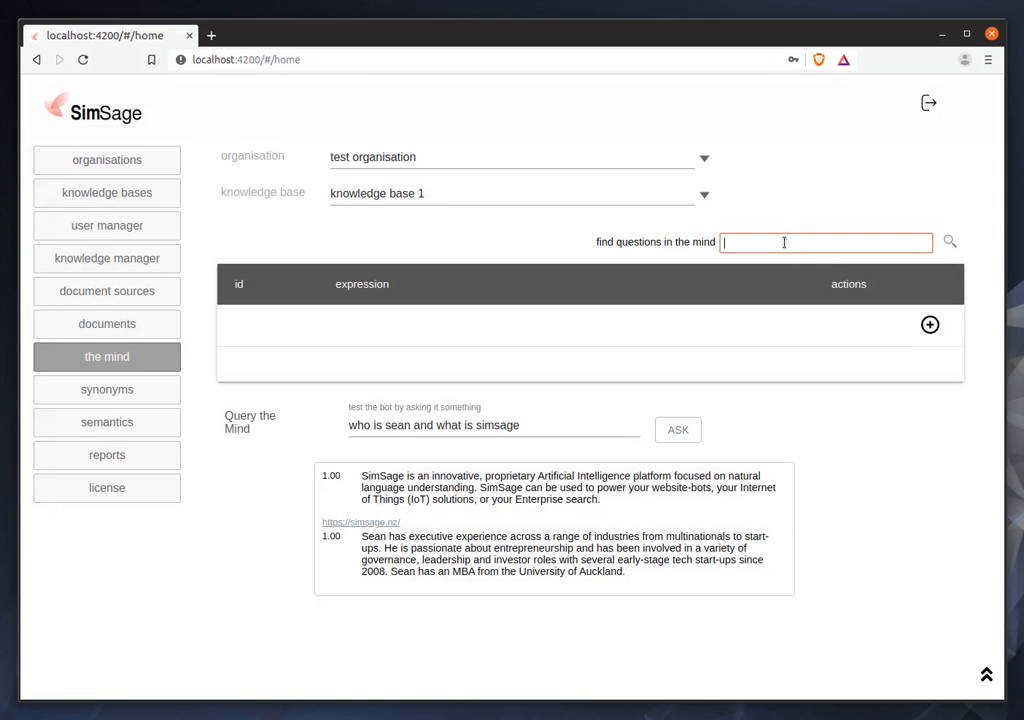
type("prime")
left_click(950, 241)
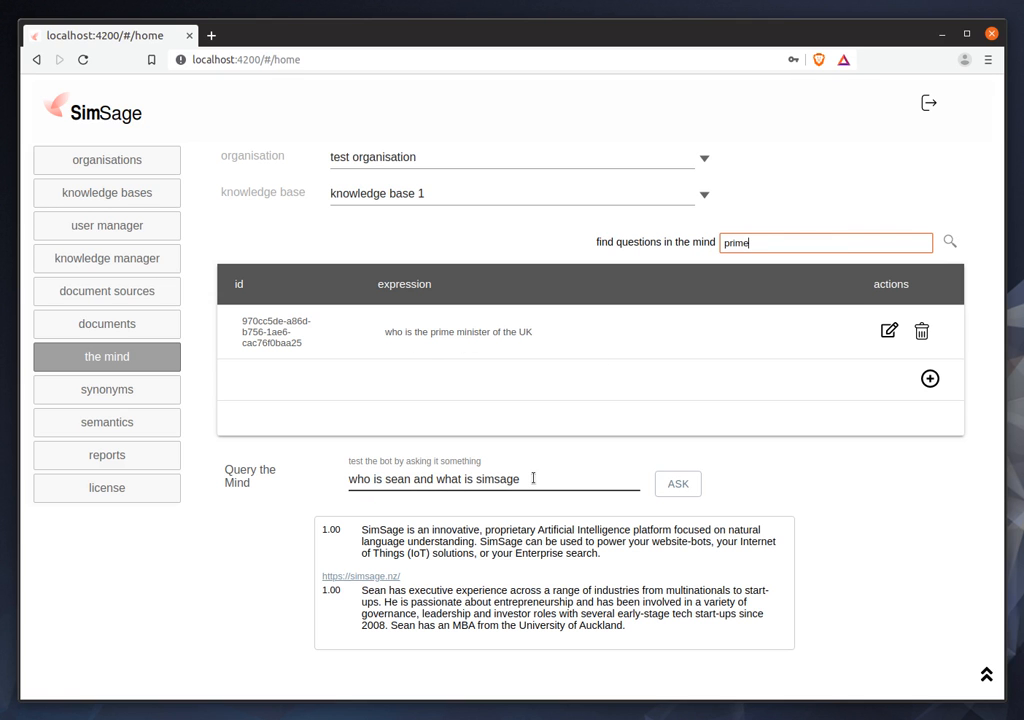
Query the mind with "who is the prime minister of the UK".
left_click_drag(533, 479, 373, 480)
key("ctrl+a")
type("who is the prime minister of the UK")
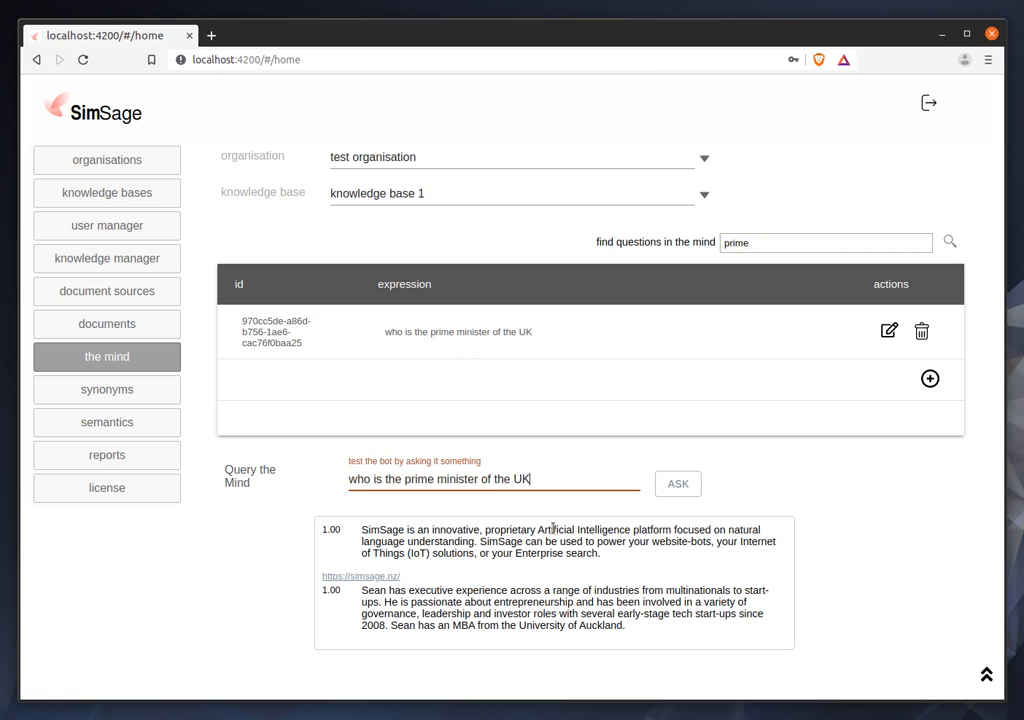
left_click(680, 486)
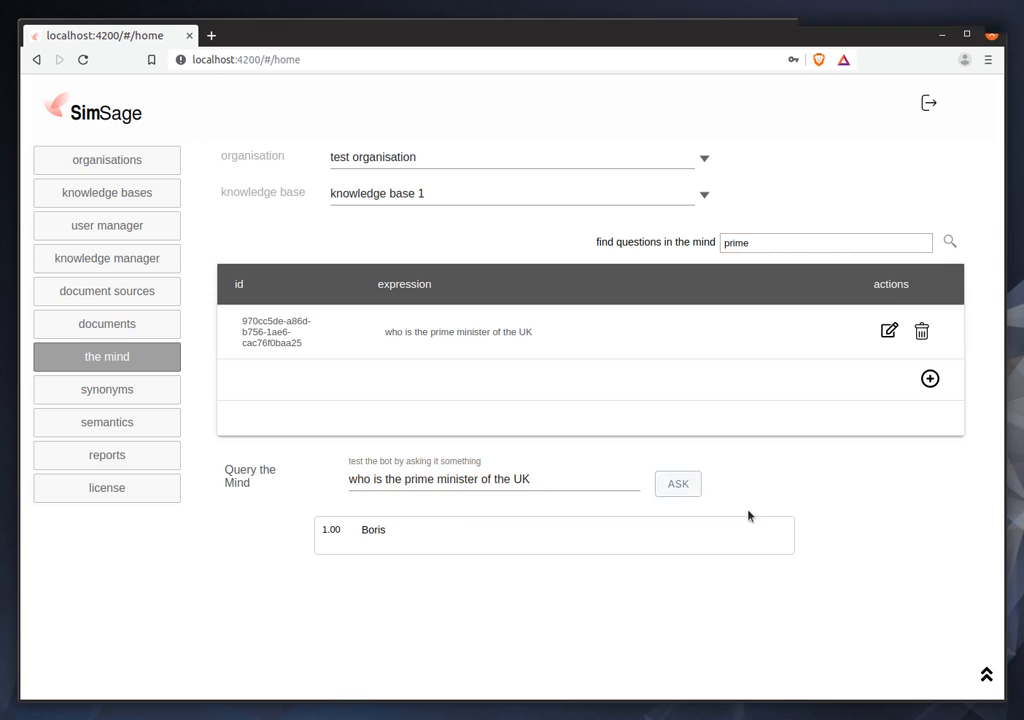
Shorten "prime minister" to "pm" in the question and query the mind with "who is the pm of the UK".
left_click(560, 476)
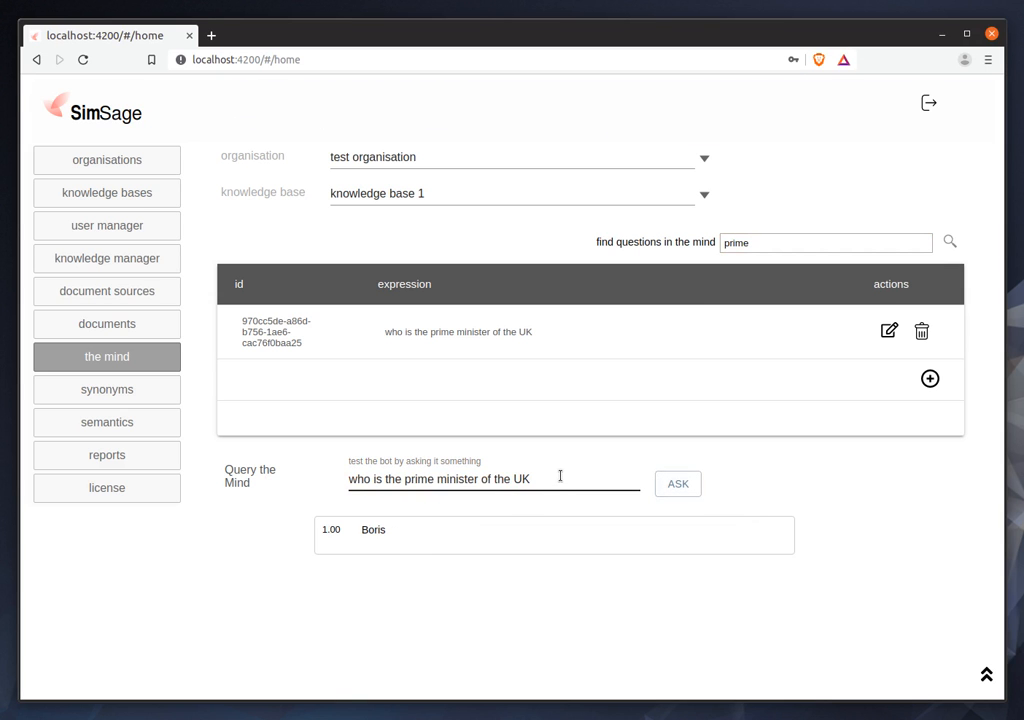
left_click(412, 469)
key("ctrl+Right")
key("ctrl+Right")
key("ctrl+Right")
key("Right")
key("ctrl+shift+Right")
key("ctrl+shift+Right")
type("pm")
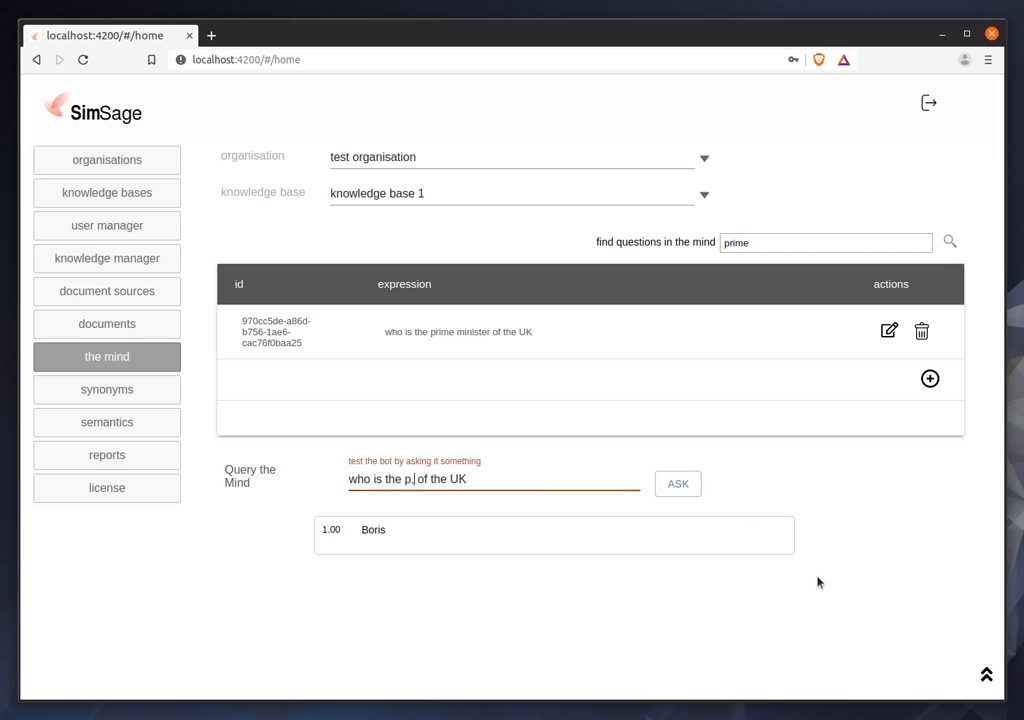
left_click(678, 484)
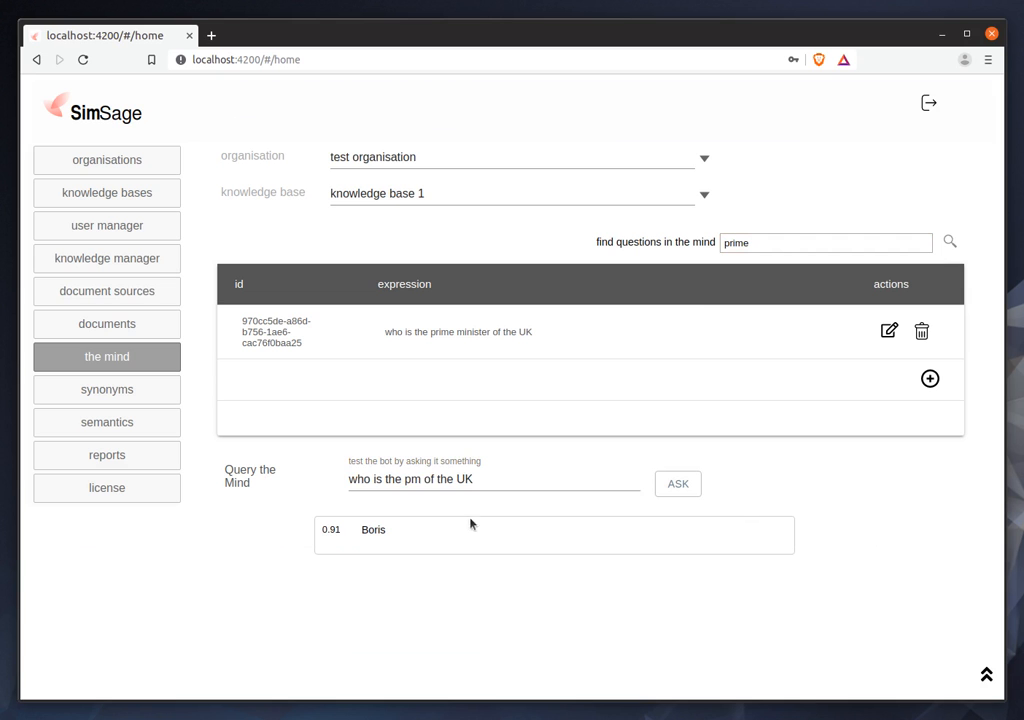
Change the country in the question and query the mind with "who is the pm of England".
left_click(510, 479)
key("ctrl+a")
key("End")
key("BackSpace")
key("BackSpace")
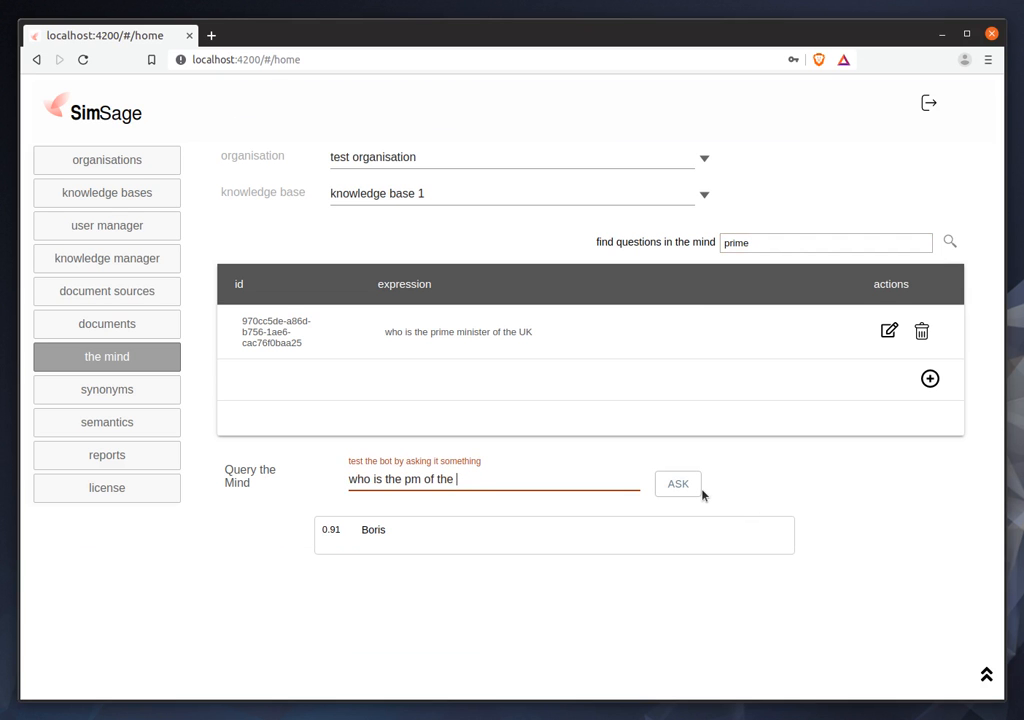
type("England")
left_click(700, 492)
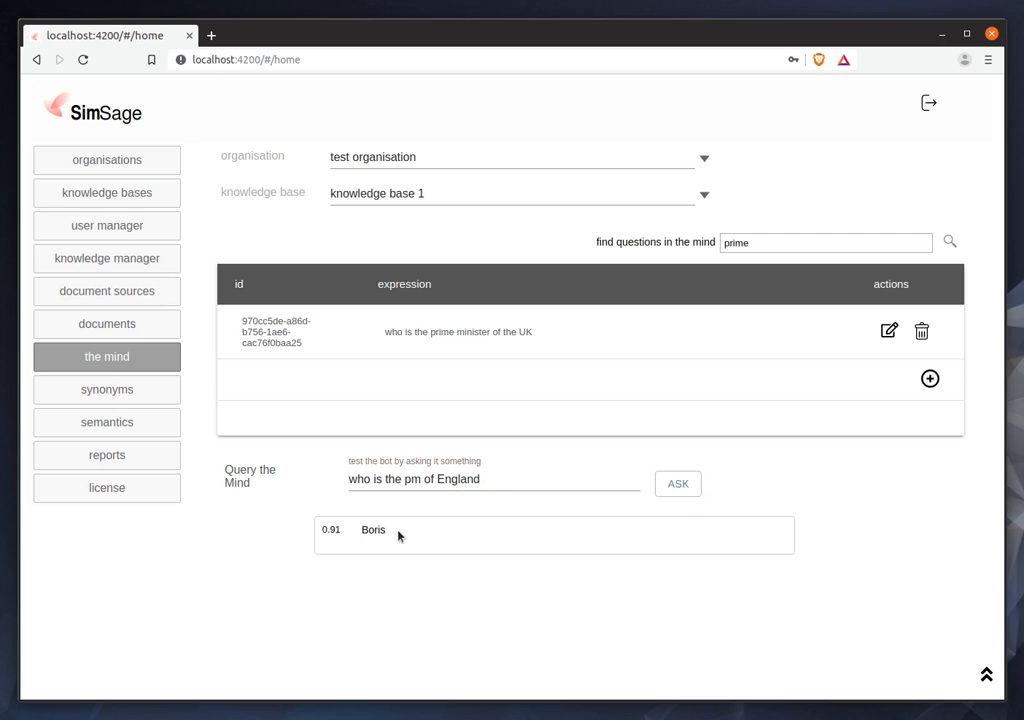
Replace England in the question and query the mind with "who is the pm of Britain".
left_click(518, 478)
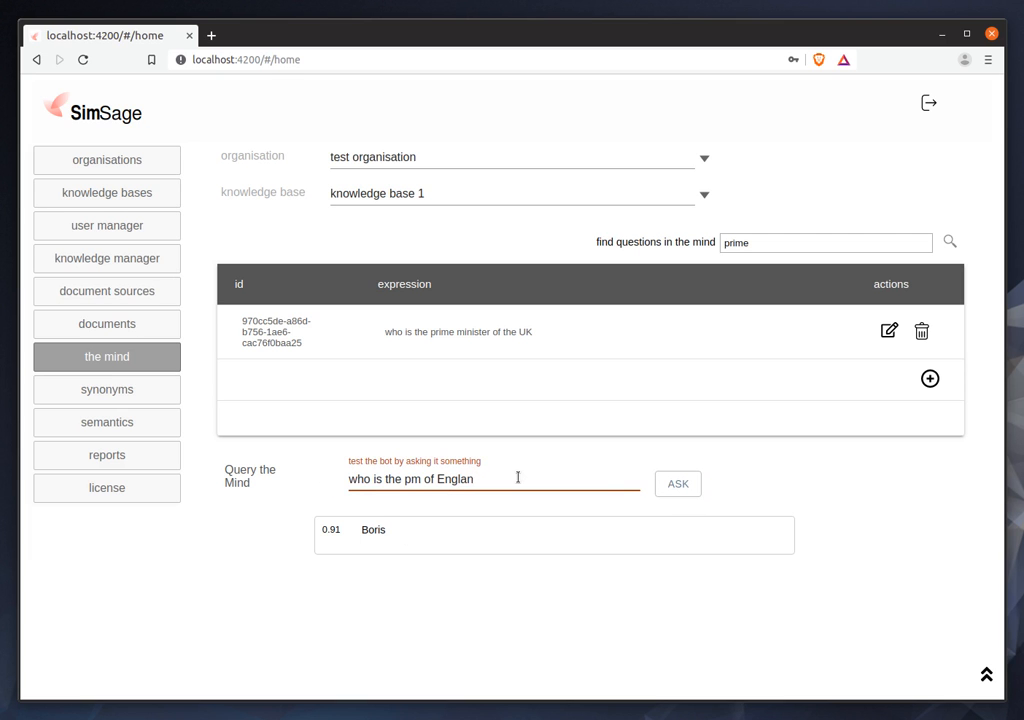
key("BackSpace")
key("BackSpace")
type("Britain")
Search the questions in the mind for "simsage" and look through the listed expressions.
double_click(782, 242)
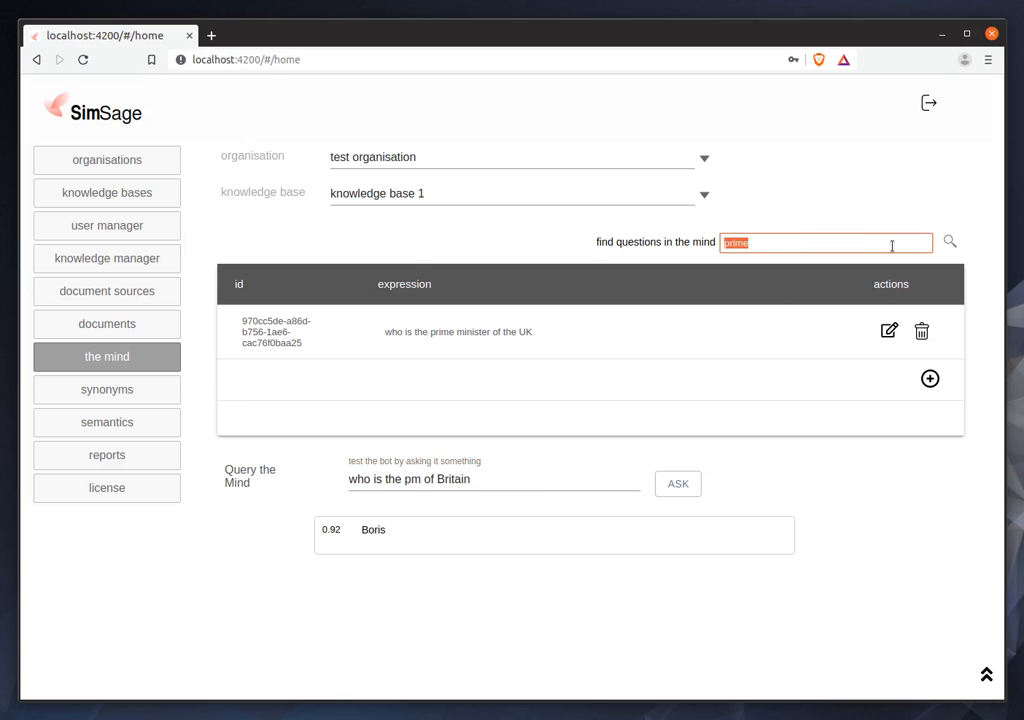
type("simsage")
key("Return")
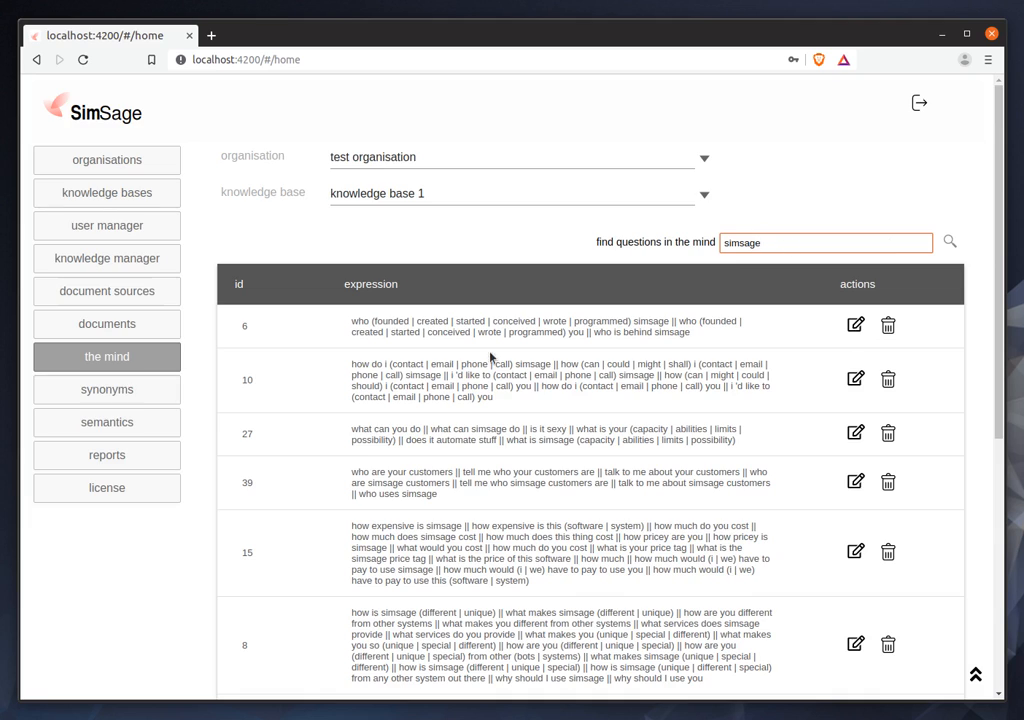
scroll(535, 439, "down", 5)
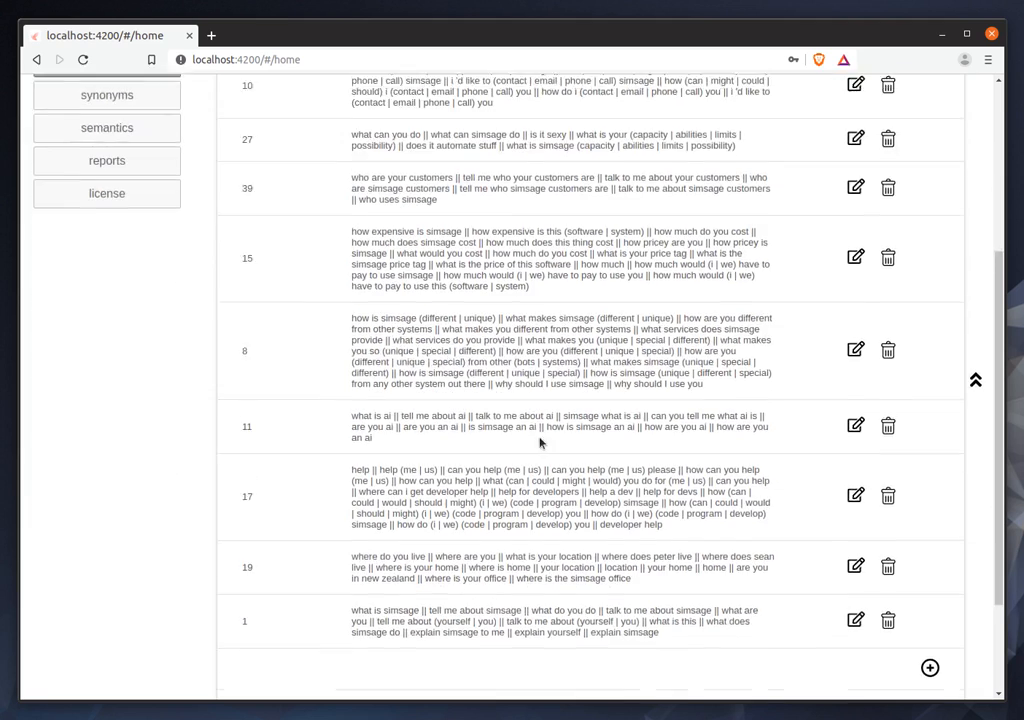
scroll(545, 445, "up", 5)
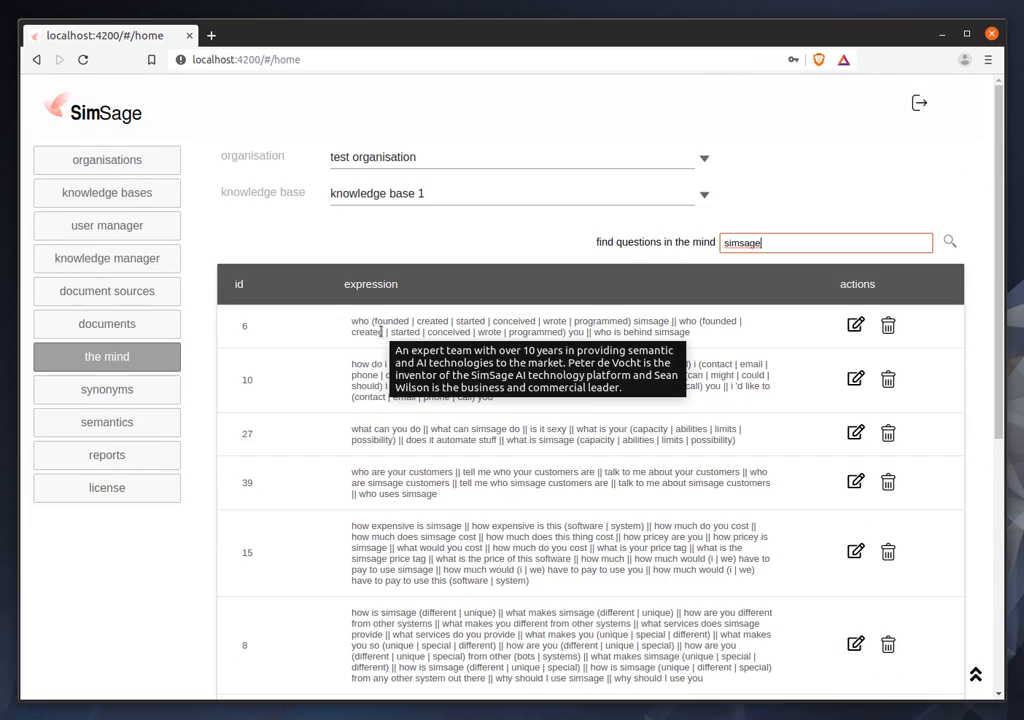
Search the questions in the mind for "prime" and examine the id and expression of the listed item.
double_click(787, 248)
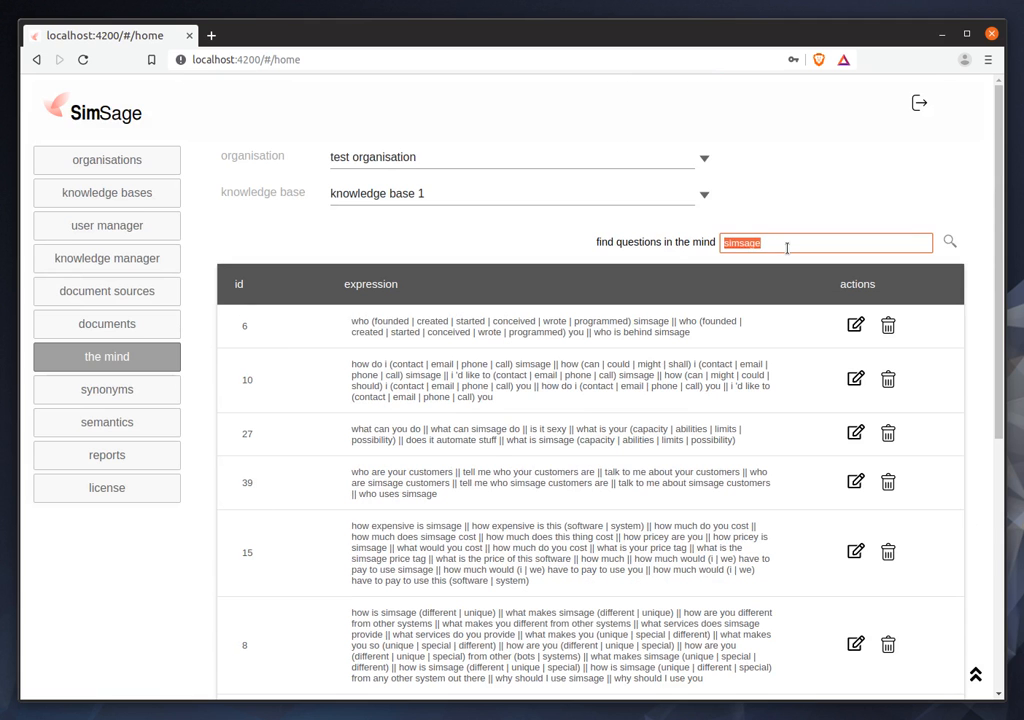
type("prime")
key("Return")
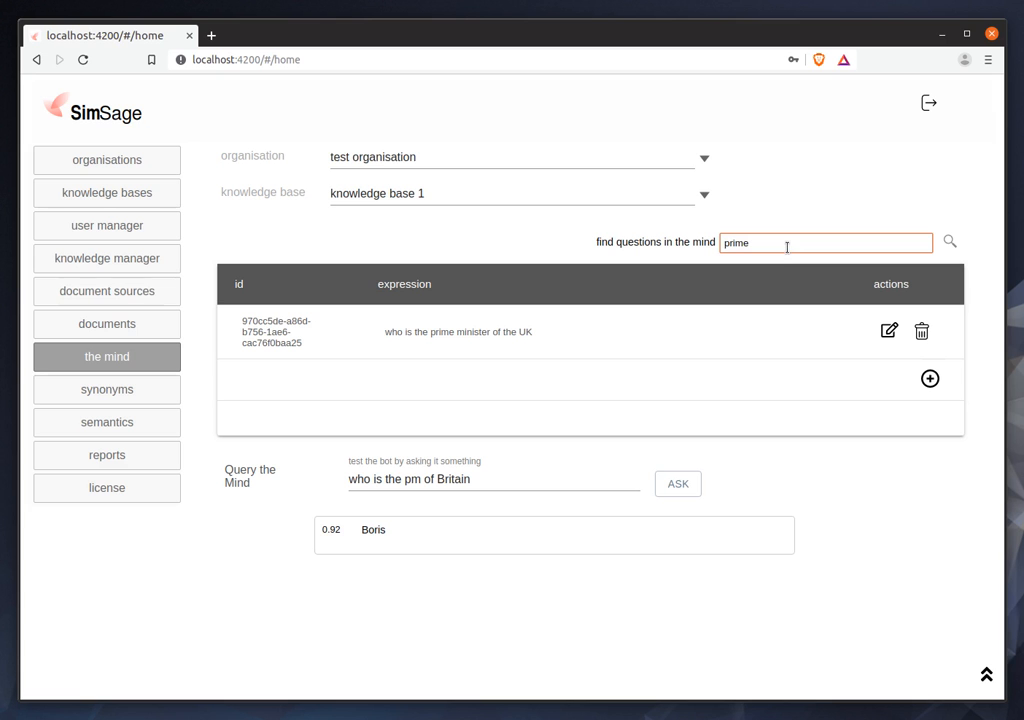
left_click_drag(240, 322, 306, 347)
left_click(245, 321)
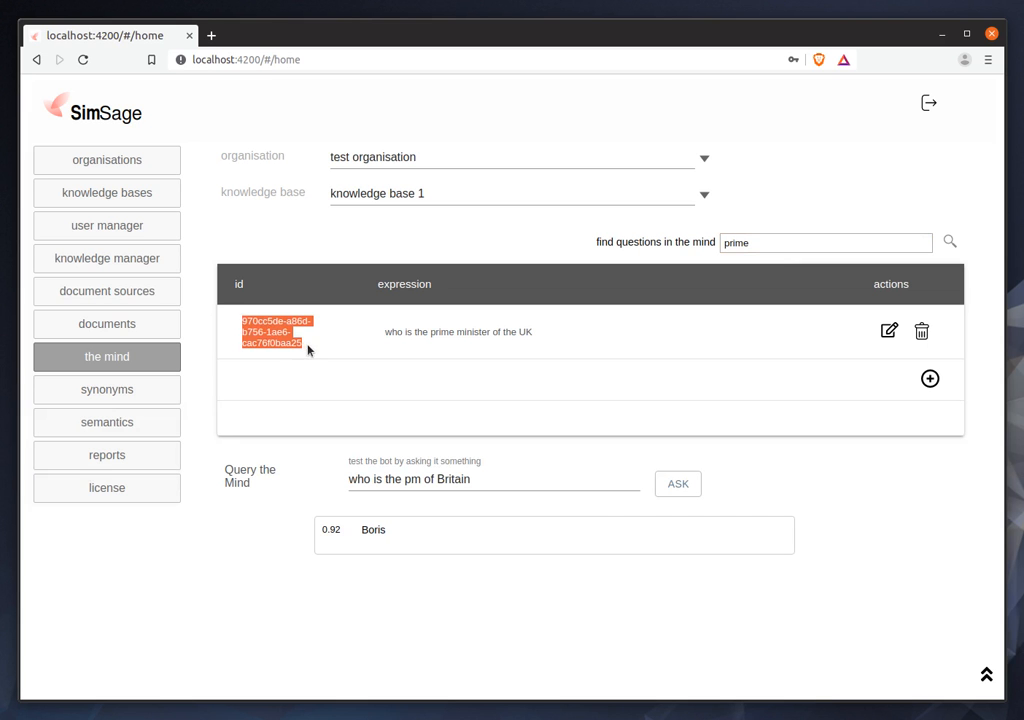
left_click(386, 332)
left_click_drag(387, 332, 547, 339)
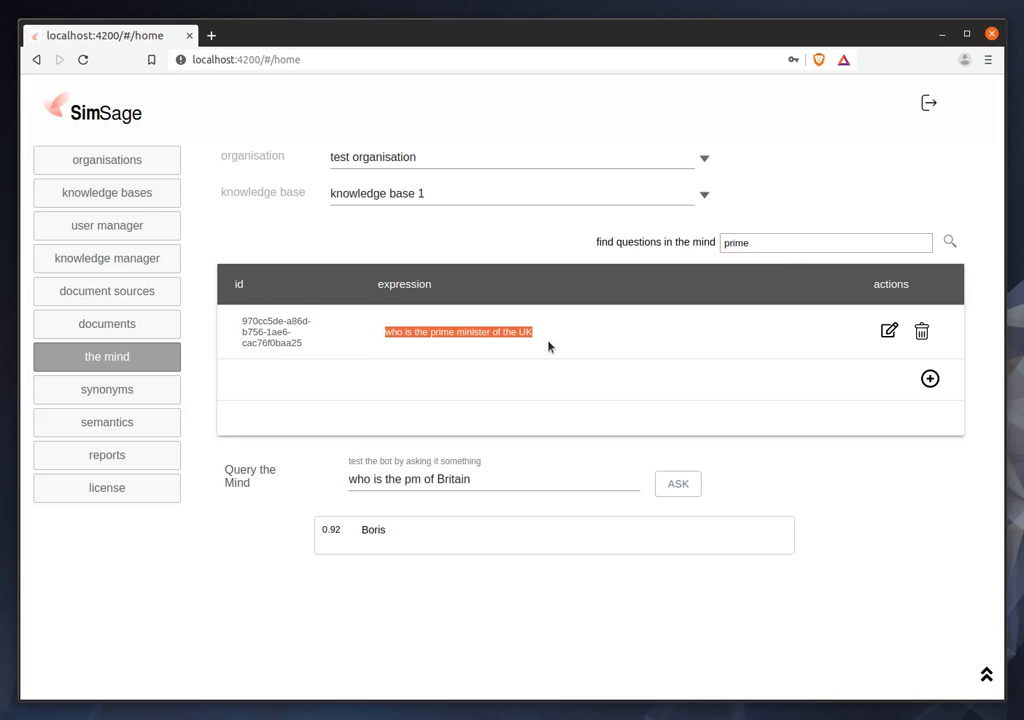
Open the reports of knowledge base 1 and examine the system, queries and bot access count charts.
left_click(105, 458)
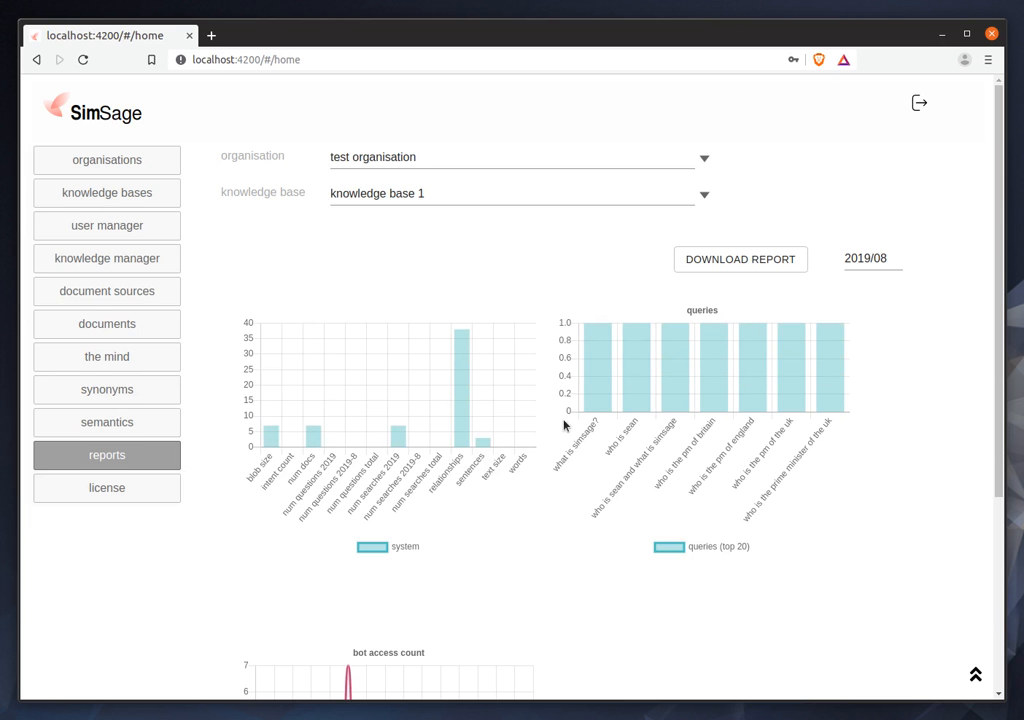
scroll(571, 469, "down", 3)
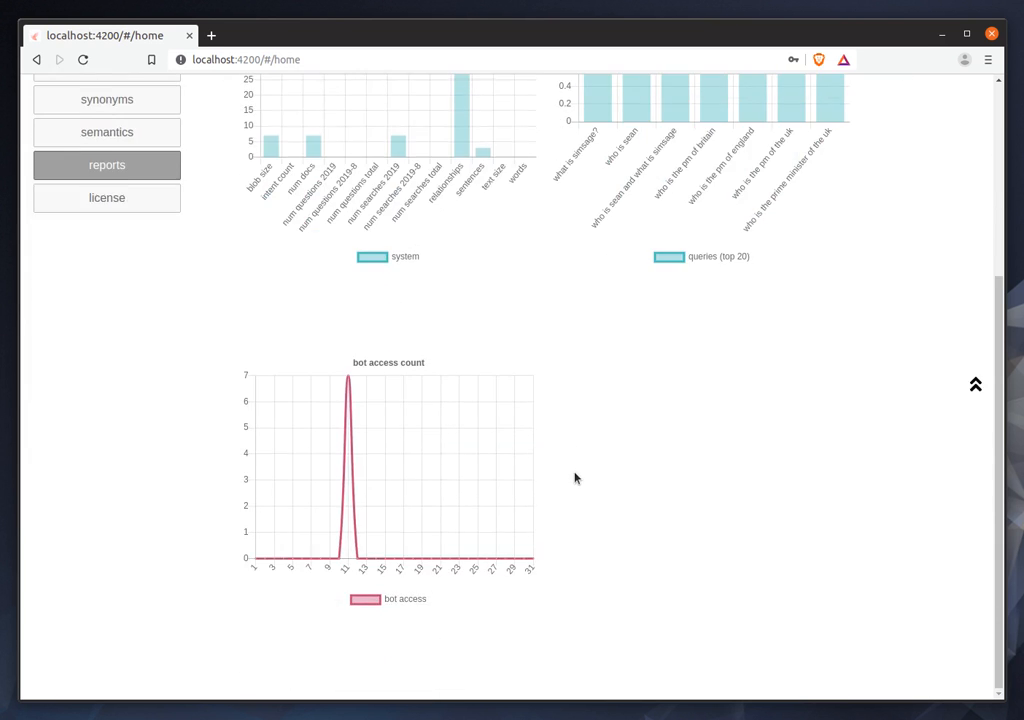
scroll(575, 478, "up", 3)
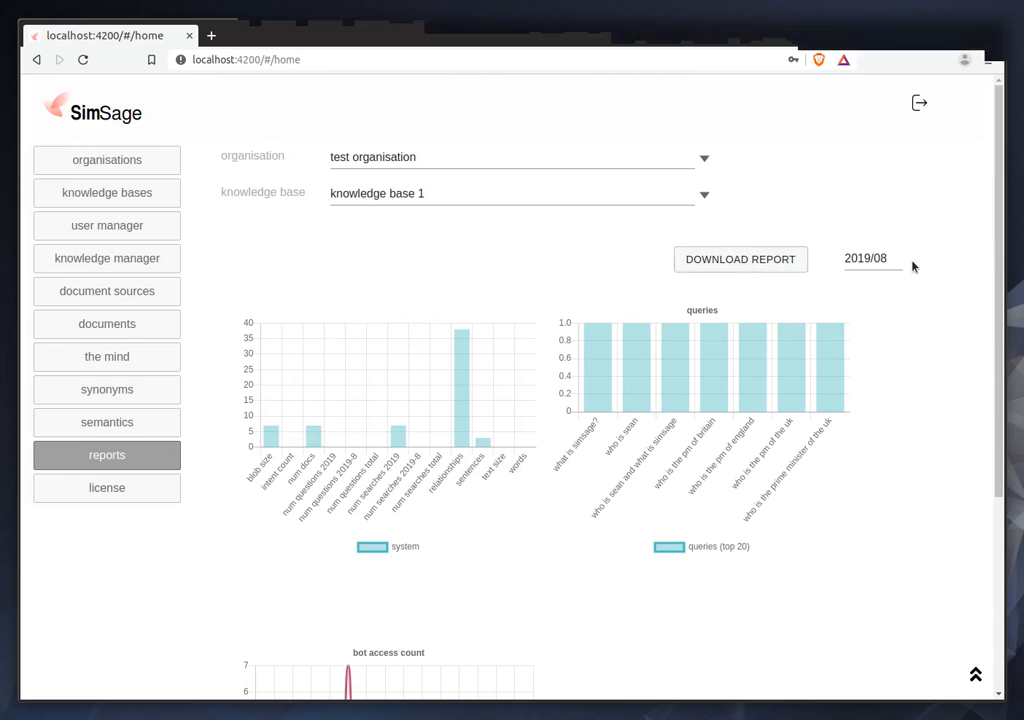
Open the license page and copy the license code block from simsage-licenses.txt in Sublime Text.
left_click(122, 492)
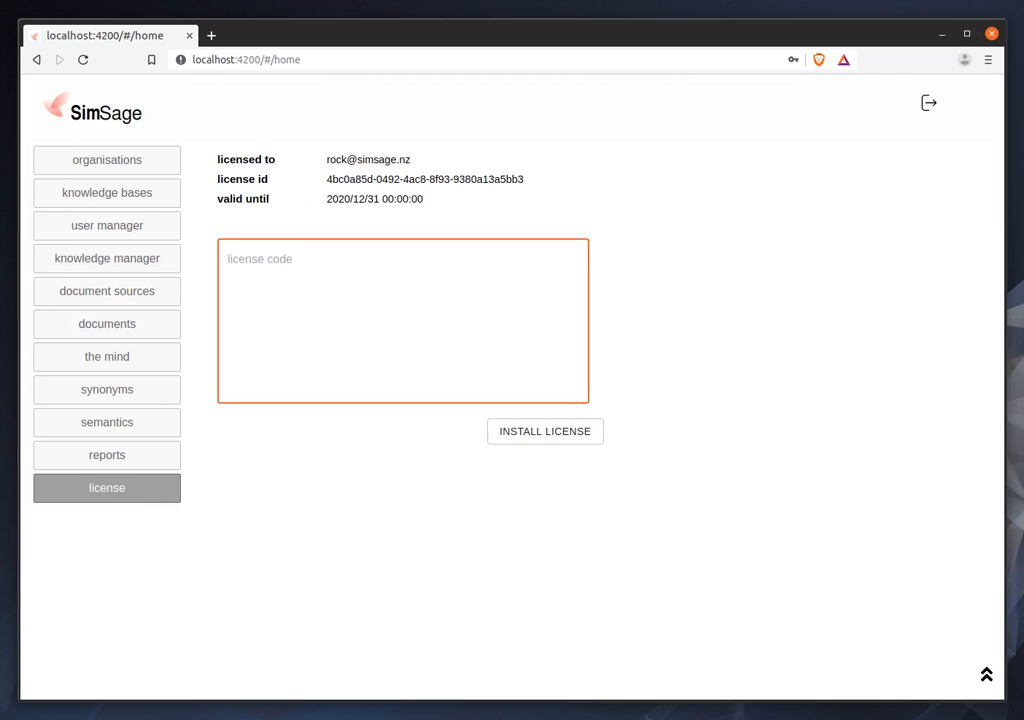
key("alt+Tab")
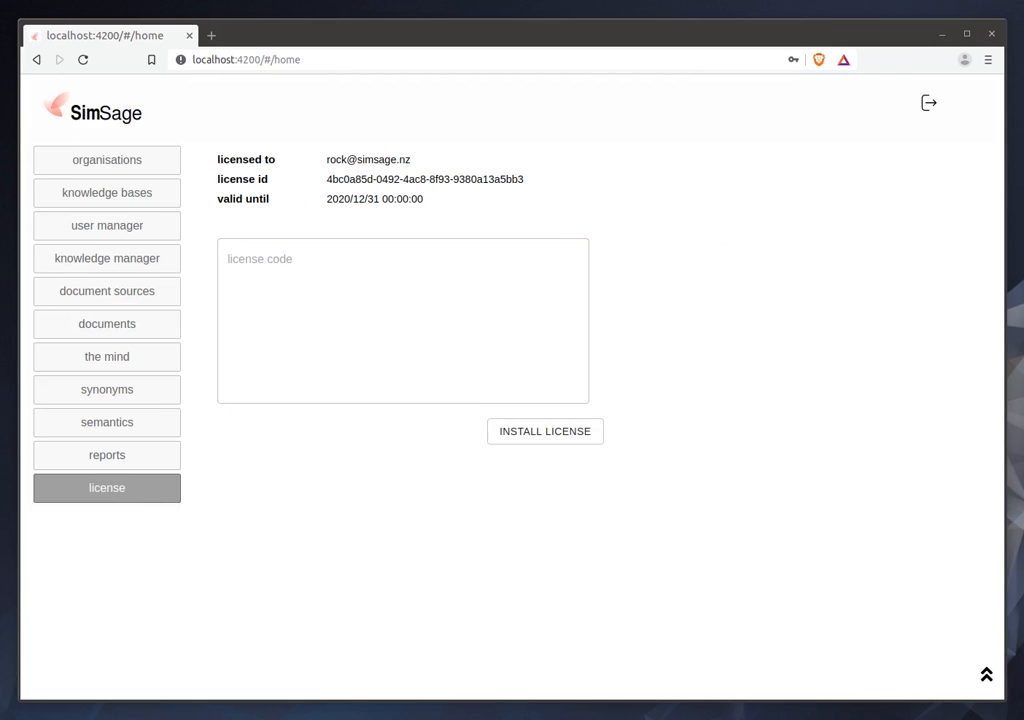
left_click_drag(0, 175, 483, 137)
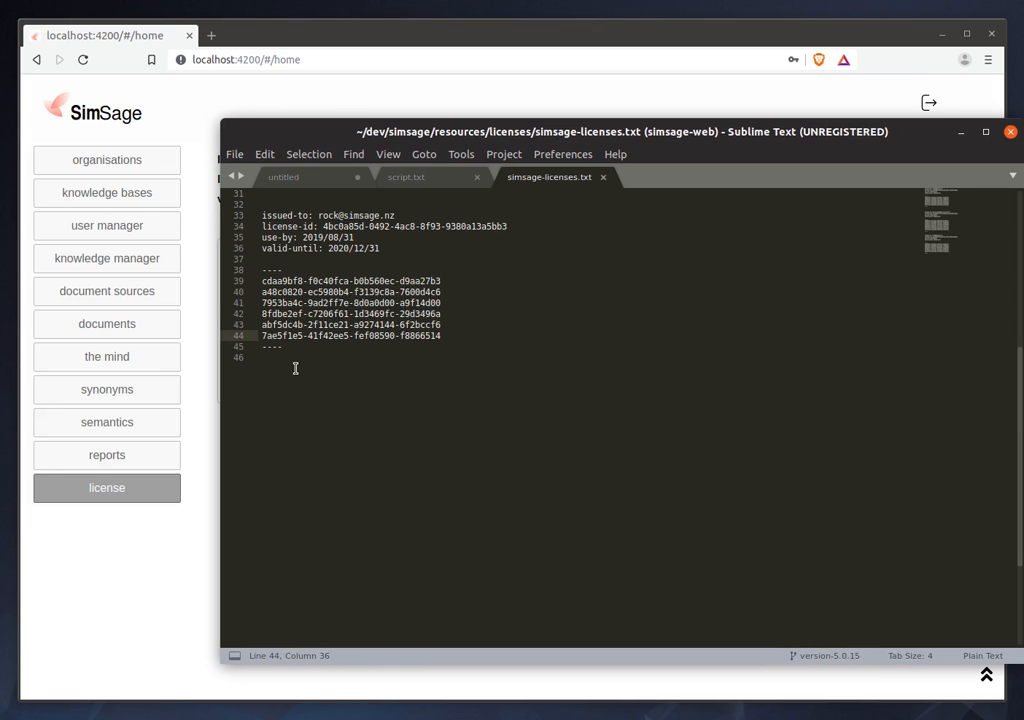
left_click_drag(293, 434, 243, 270)
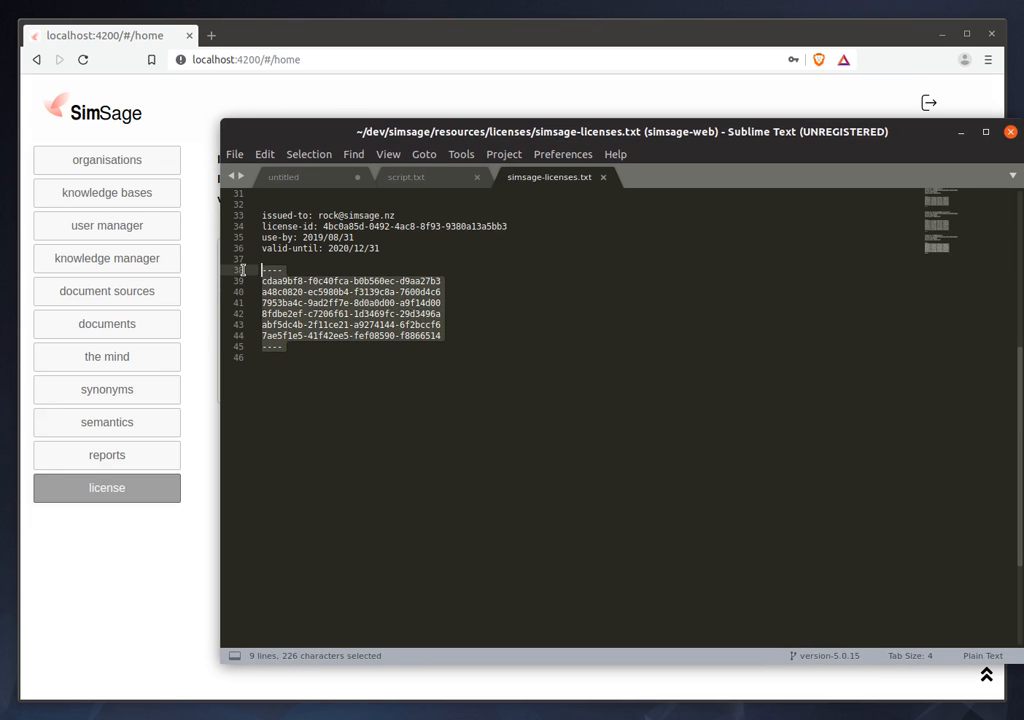
right_click(298, 296)
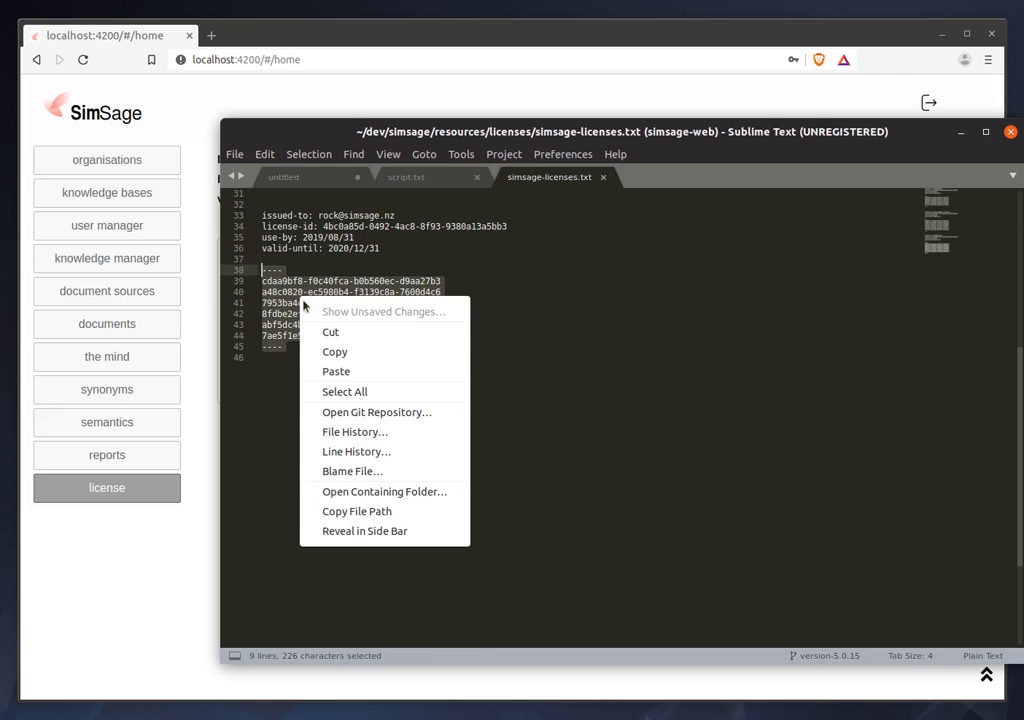
left_click(356, 353)
Switch back to the SimSage license page in the browser, paste the license code and install the license.
left_click(130, 576)
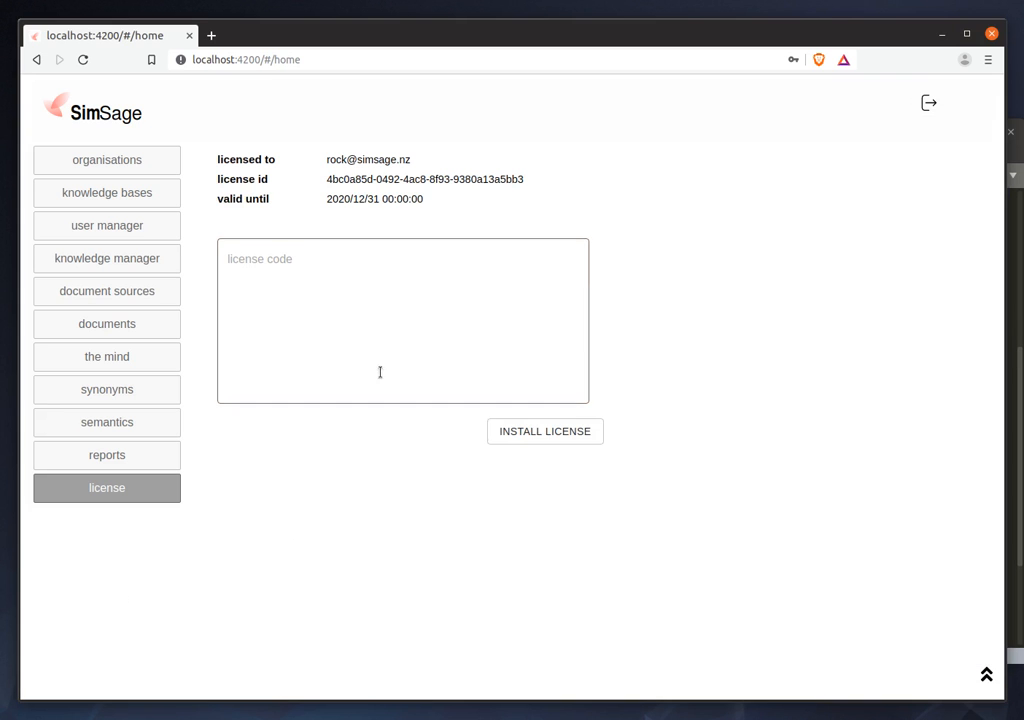
left_click(327, 288)
right_click(329, 290)
left_click(389, 378)
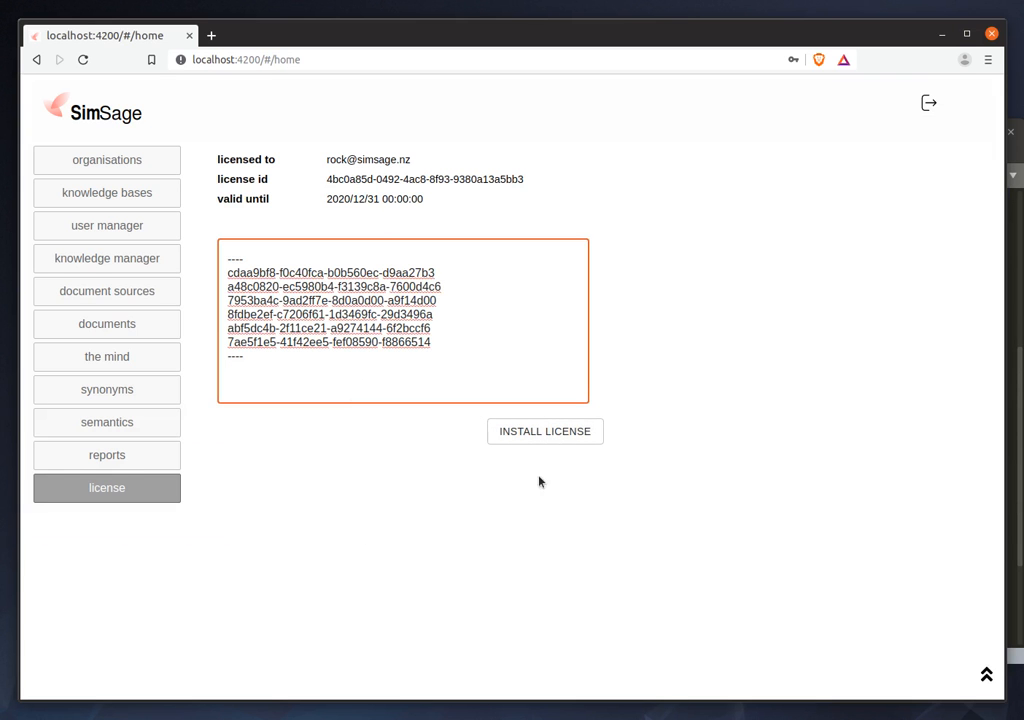
left_click(562, 432)
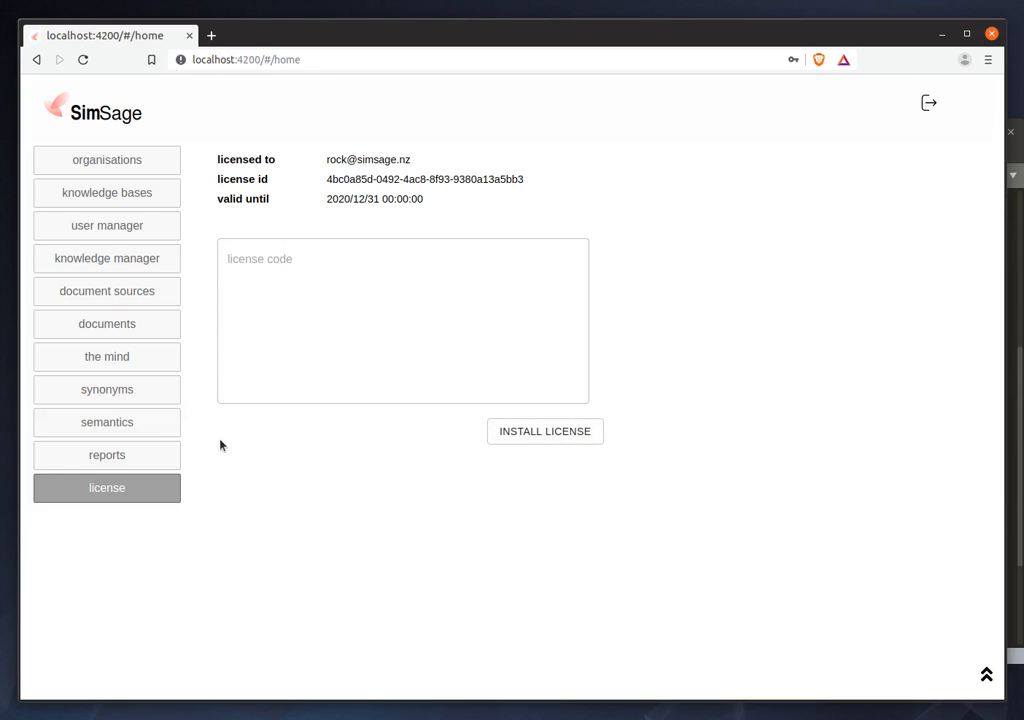
Return to the list of organisations and sign out of the administration site.
left_click(112, 158)
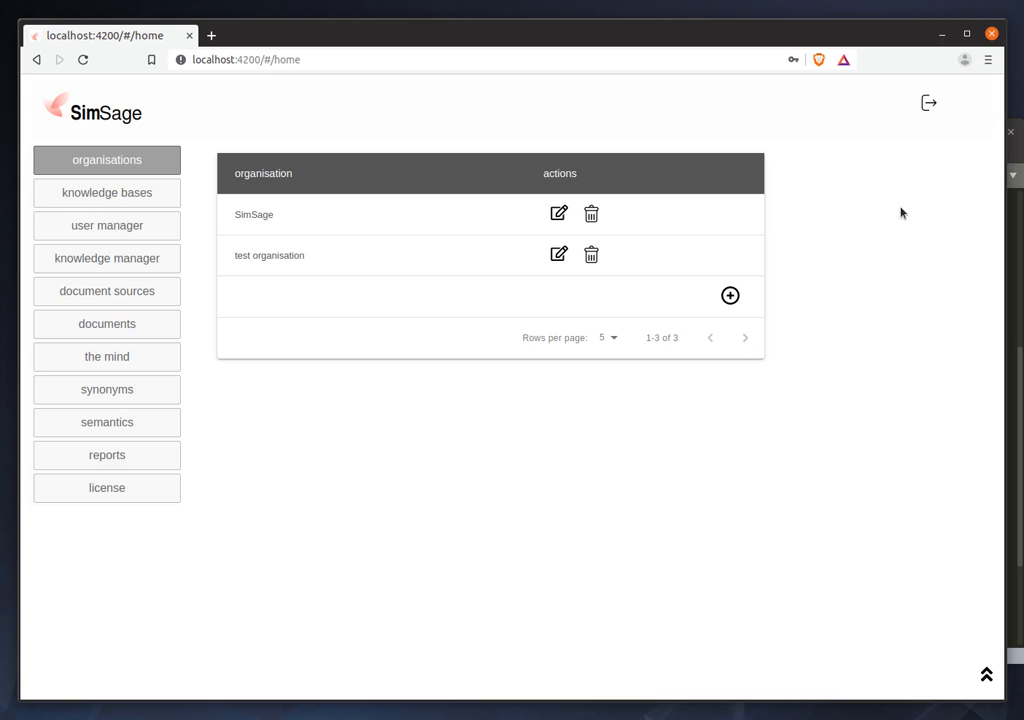
left_click(929, 104)
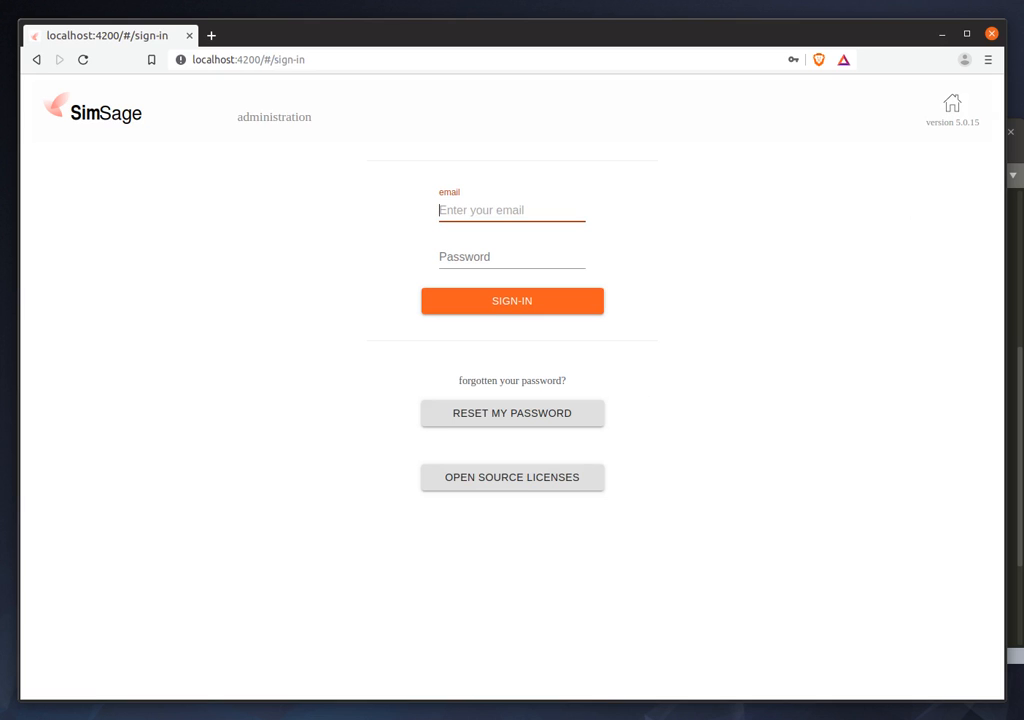